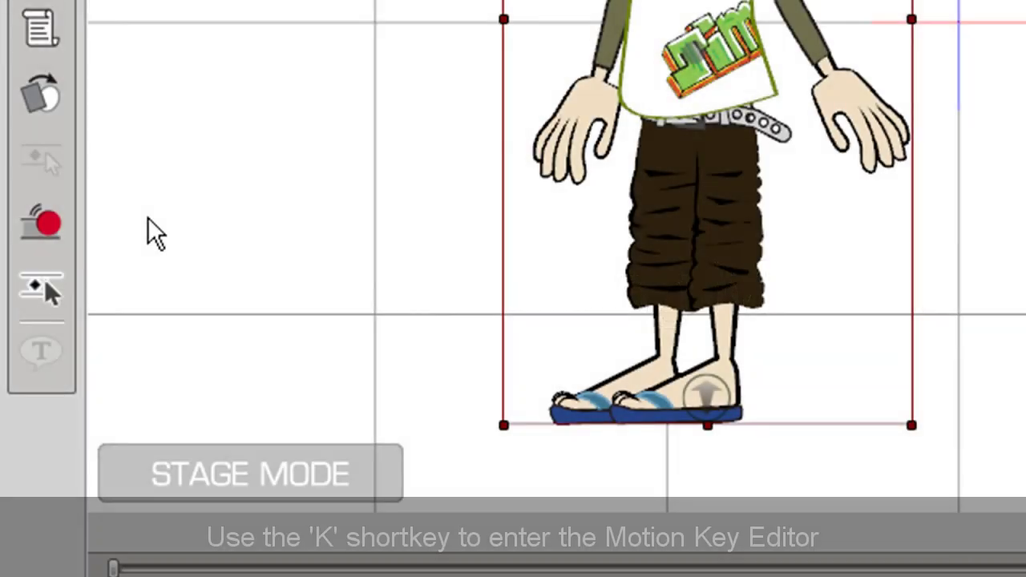
Open the Body Key Editor, move it aside, and rotate the arm up behind the head
click(54, 285)
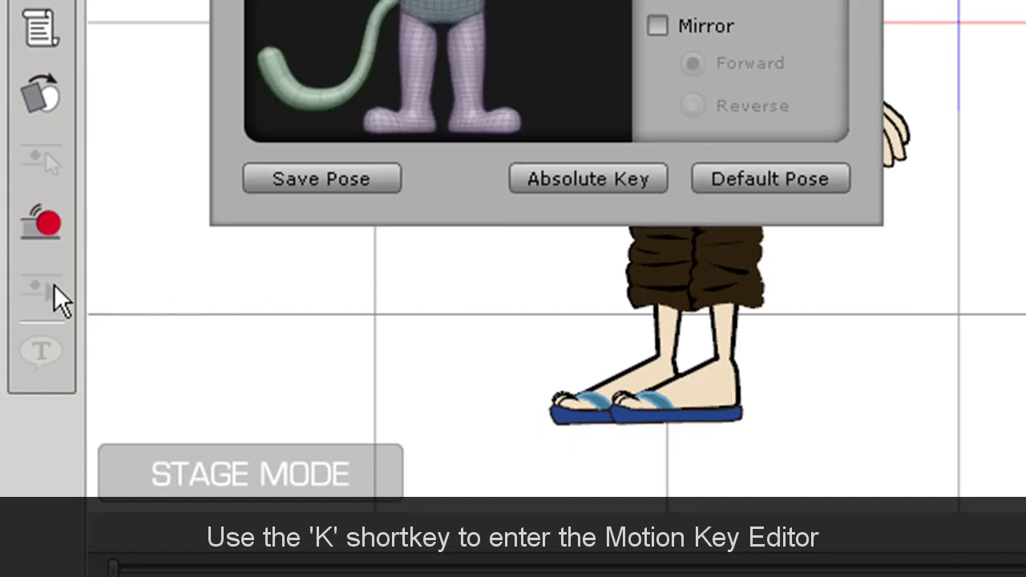
drag(561, 7, 749, 51)
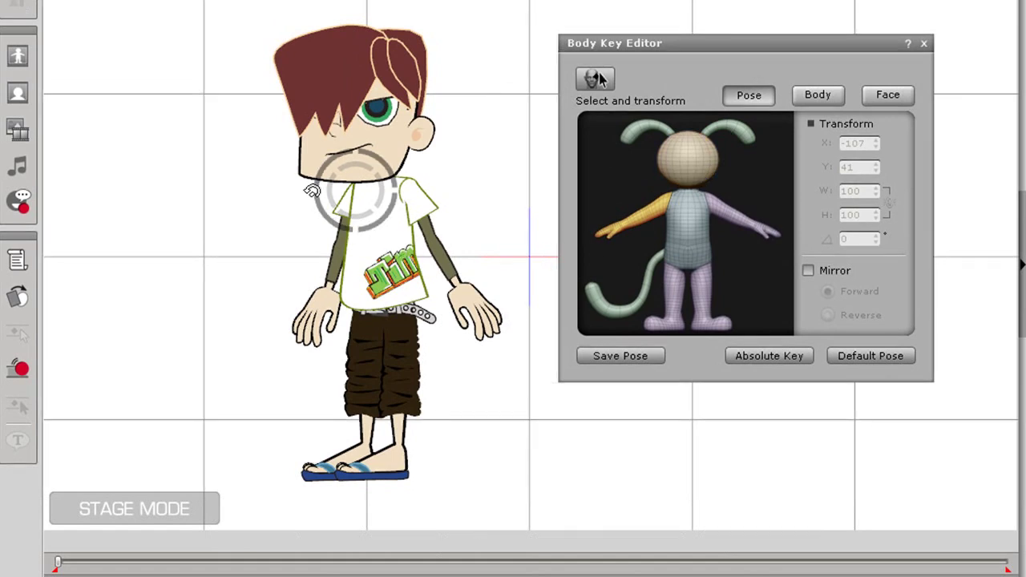
mouse_move(311, 189)
mouse_down()
mouse_move(345, 117)
mouse_move(315, 189)
mouse_move(335, 159)
mouse_move(340, 177)
mouse_move(325, 193)
mouse_move(333, 134)
mouse_move(325, 187)
mouse_up()
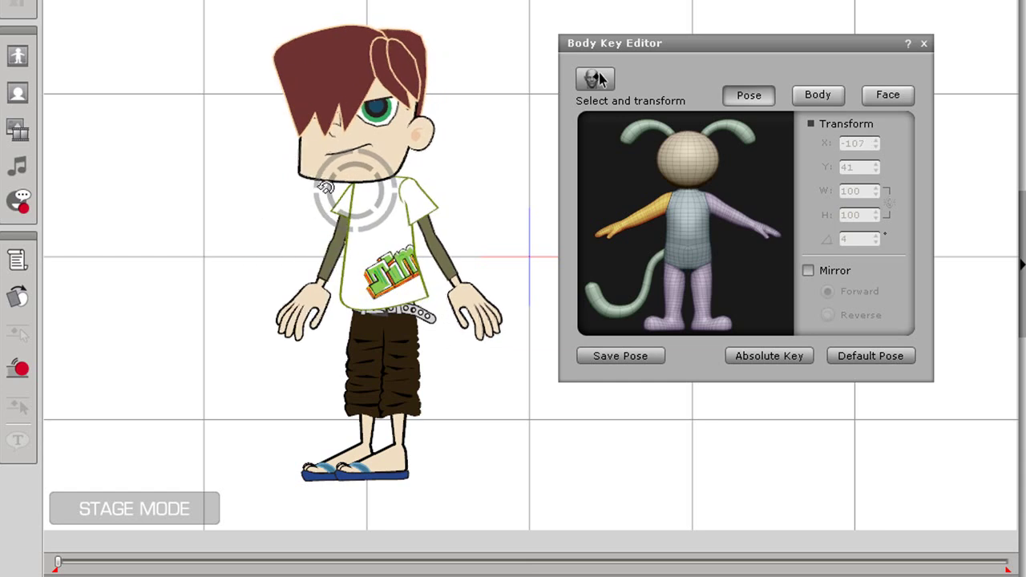
Raise the left leg into a kick, then reset the character to Default Pose
click(682, 295)
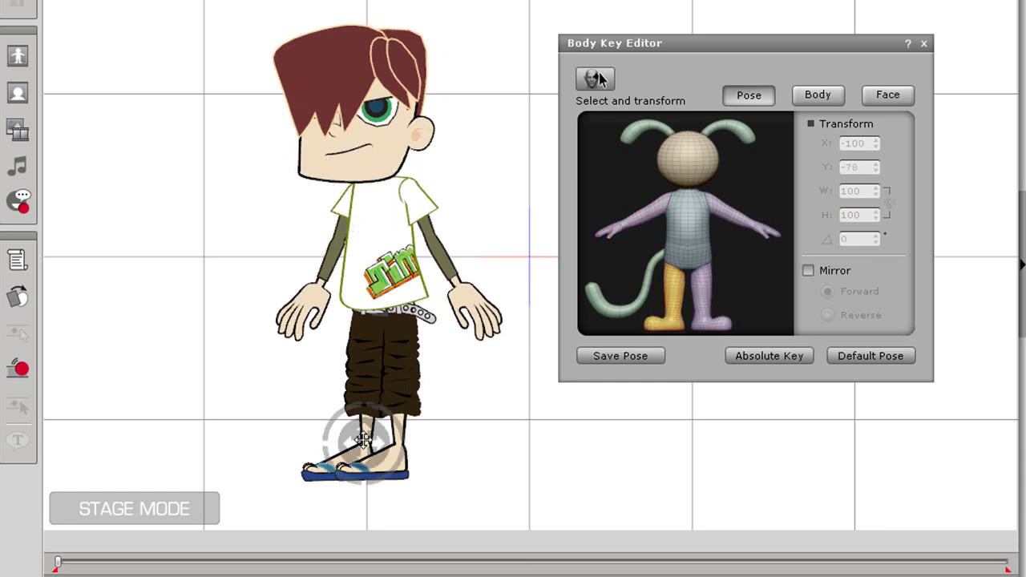
drag(363, 440, 310, 353)
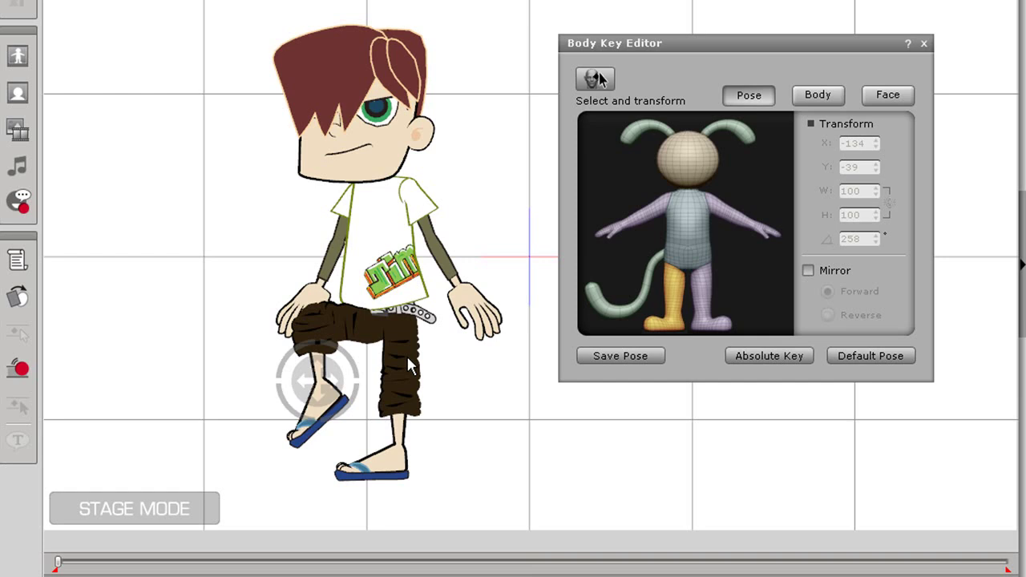
click(877, 363)
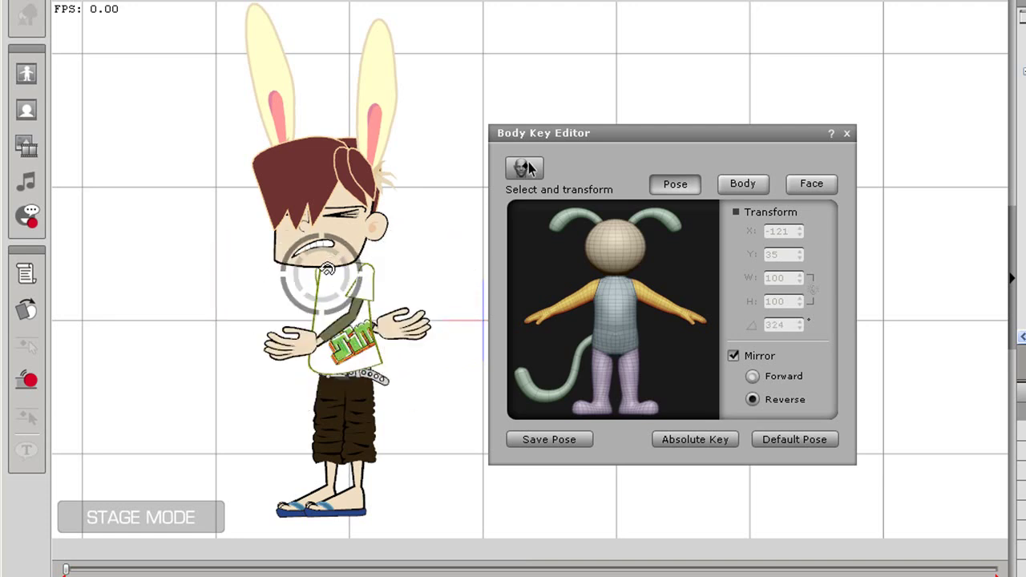
Rotate the rabbit ears outward and tilt the head and upper body to lean left
click(585, 221)
drag(319, 168, 302, 155)
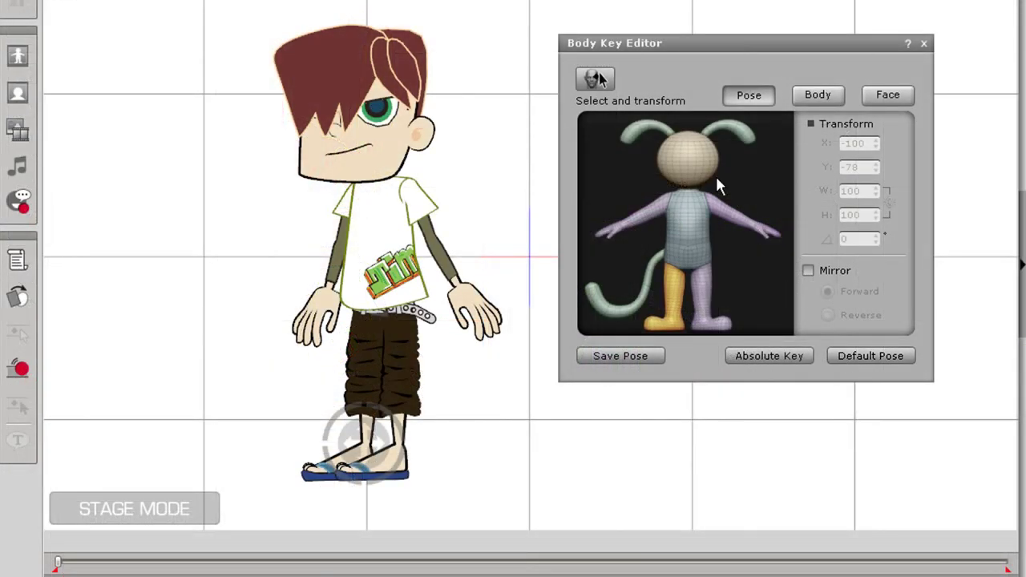
click(710, 173)
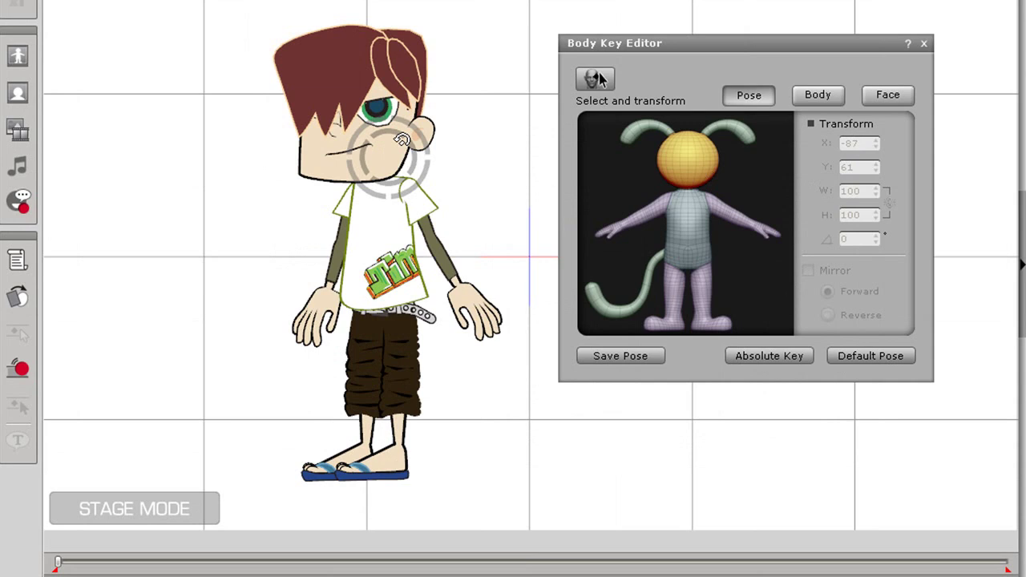
drag(417, 161, 393, 147)
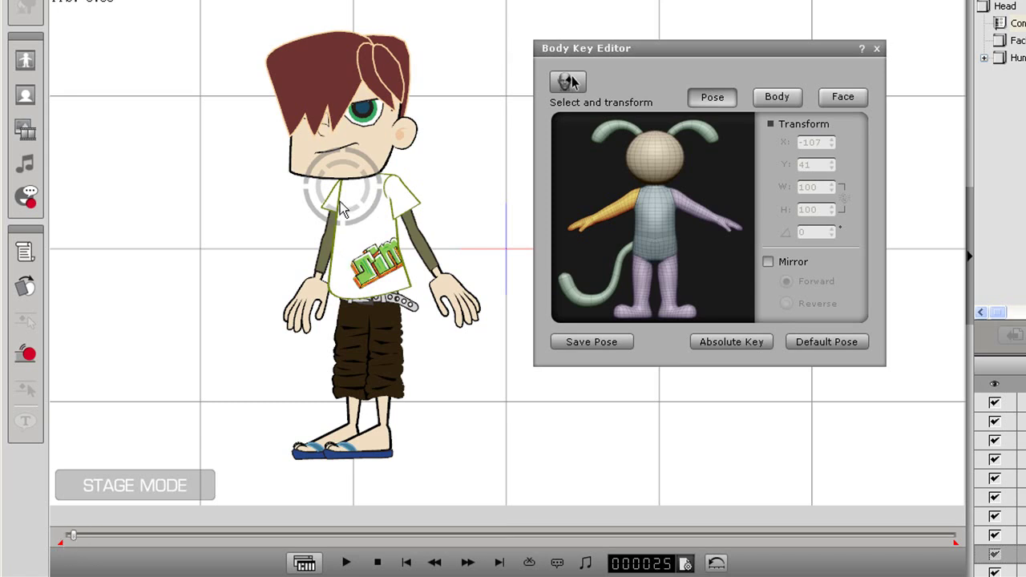
Rotate the upper body and swing the left upper arm back behind the body, then play it
drag(320, 198, 337, 162)
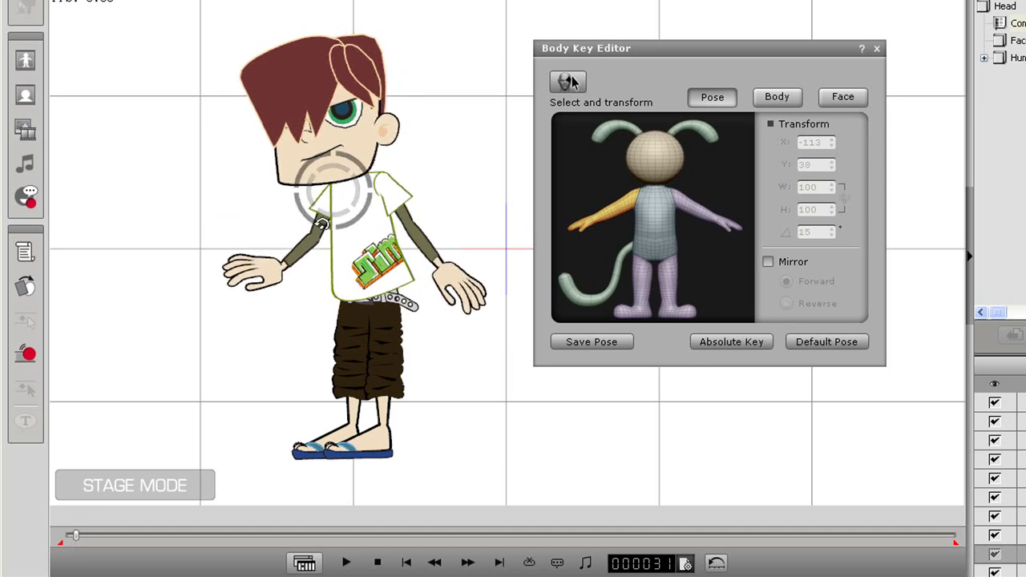
mouse_move(313, 216)
mouse_down()
mouse_move(327, 222)
mouse_move(317, 203)
mouse_up()
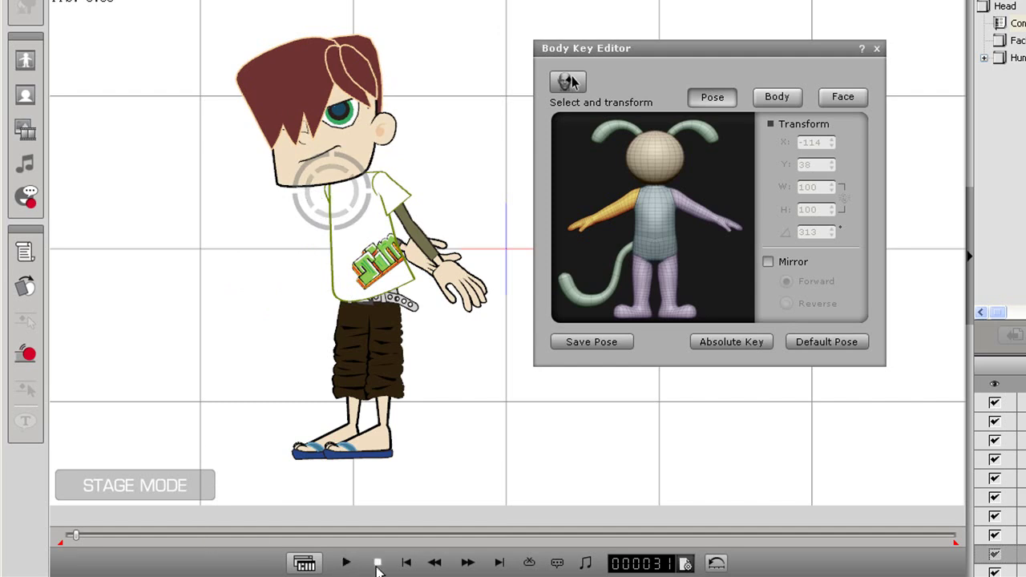
click(346, 563)
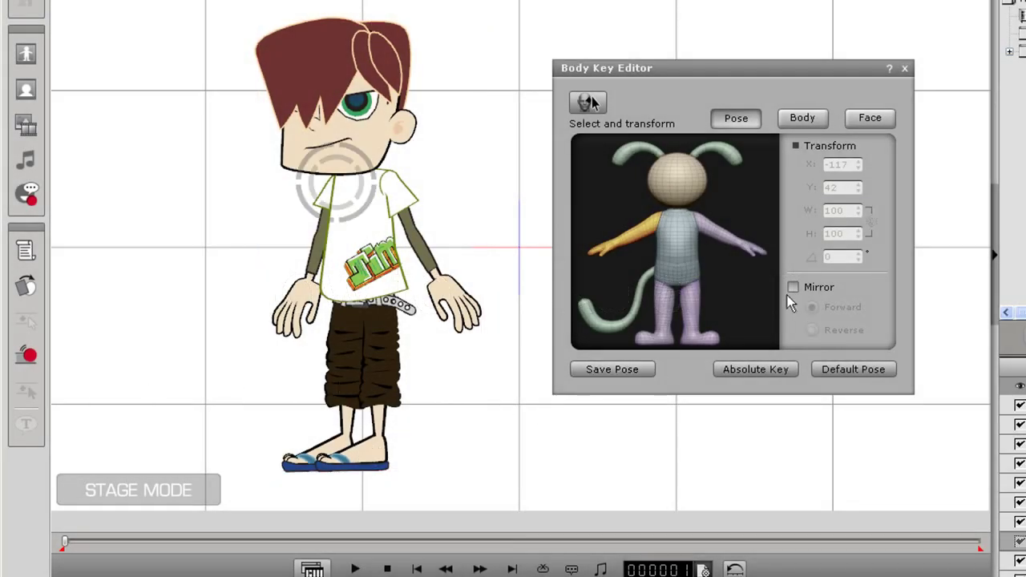
Undo a rightward torso bend, lean the torso far left at frame 10, and play it back
click(686, 241)
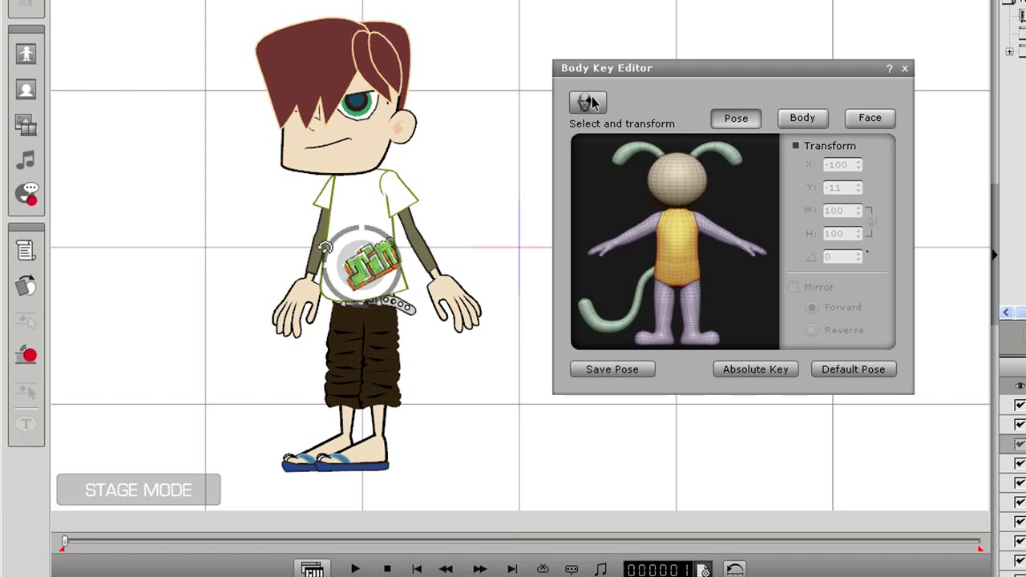
drag(324, 247, 351, 243)
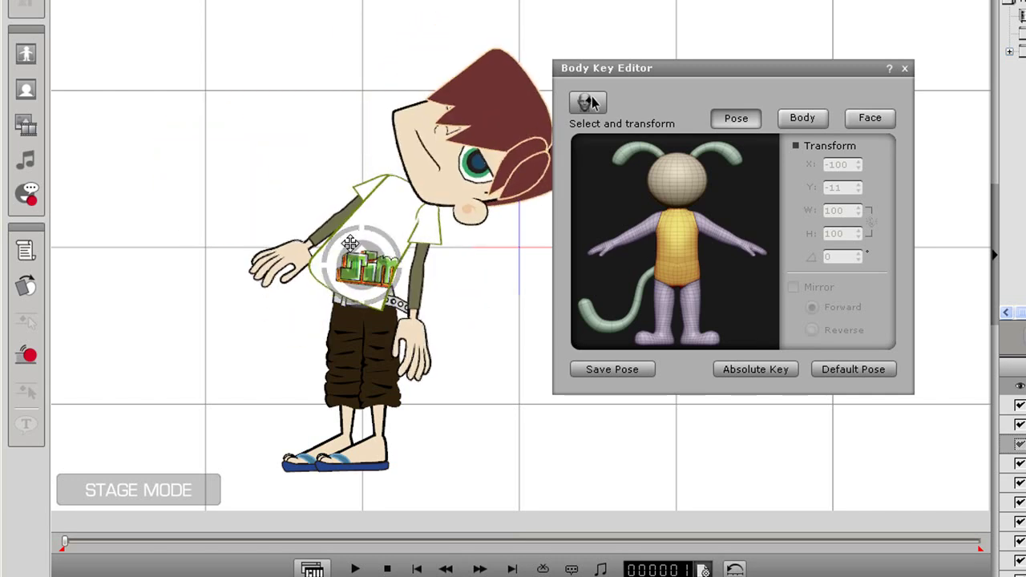
key(ctrl+z)
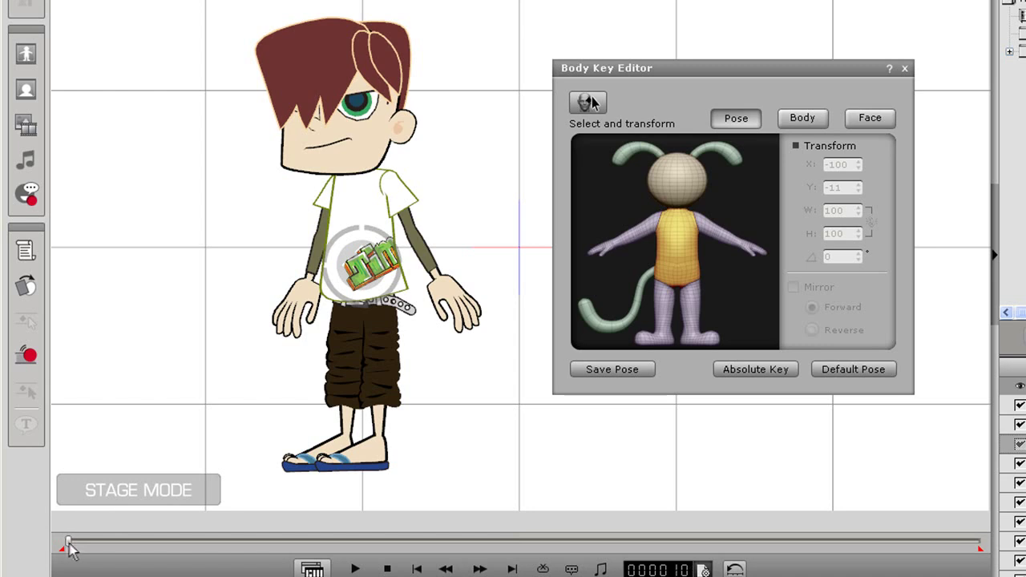
drag(325, 264, 325, 298)
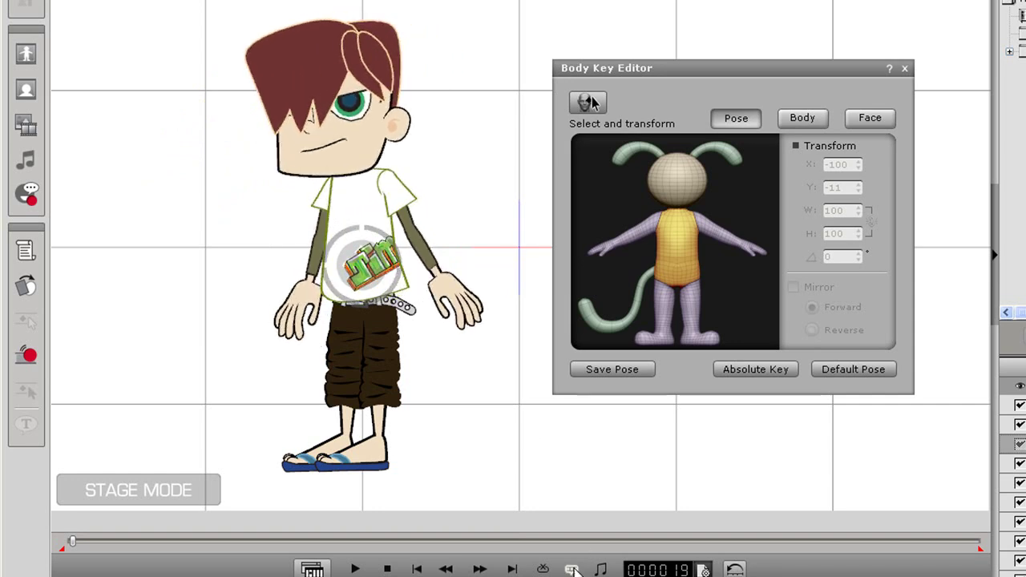
click(356, 569)
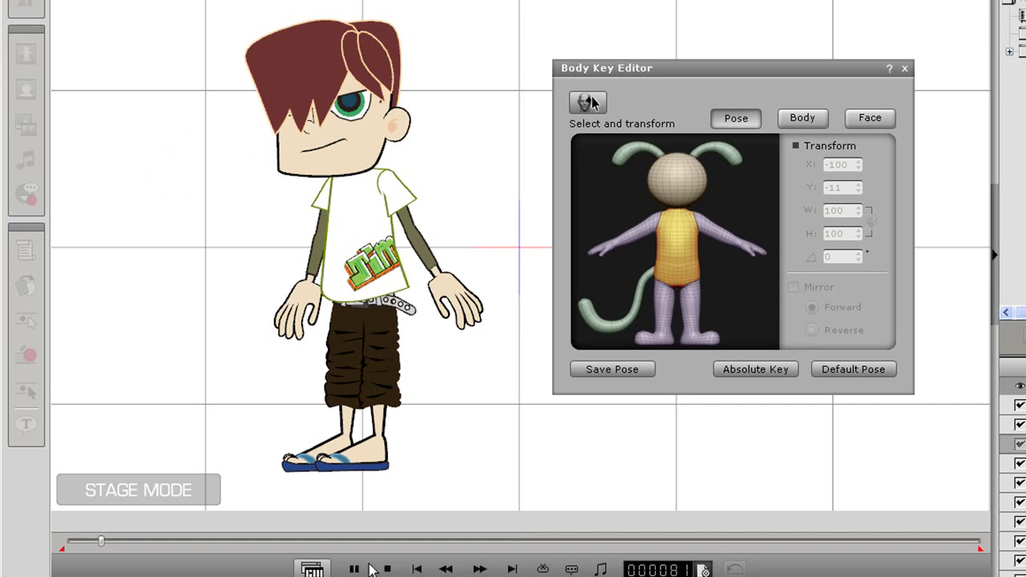
click(385, 569)
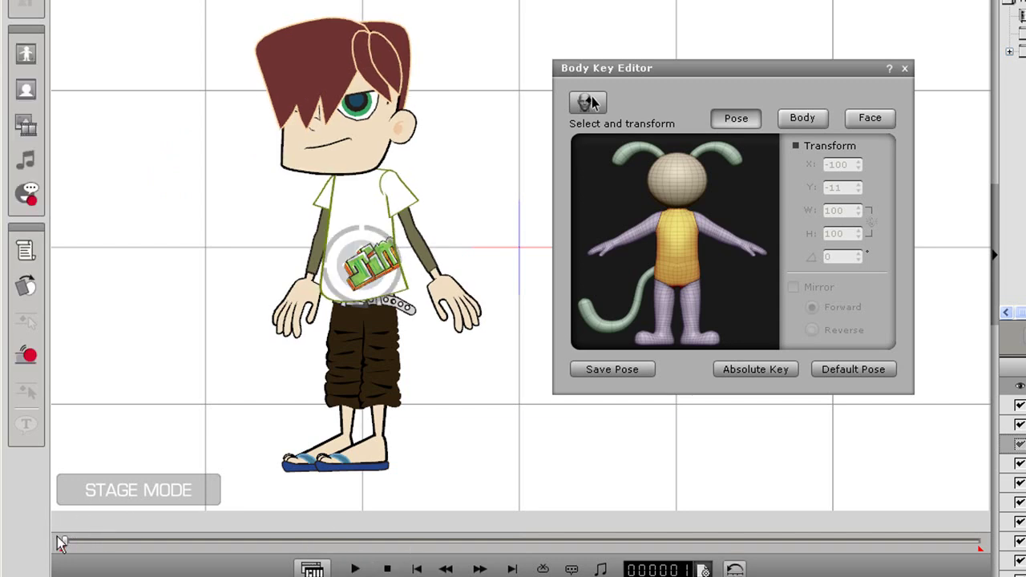
At frame 8, switch to free body-part transform and scale the head up to 163%
drag(65, 547, 69, 548)
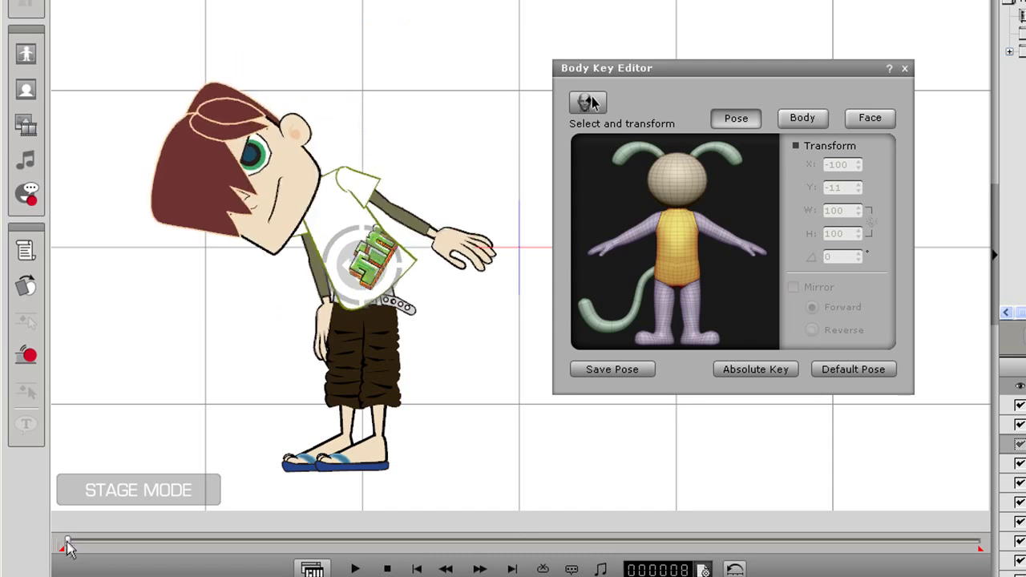
click(816, 120)
click(317, 146)
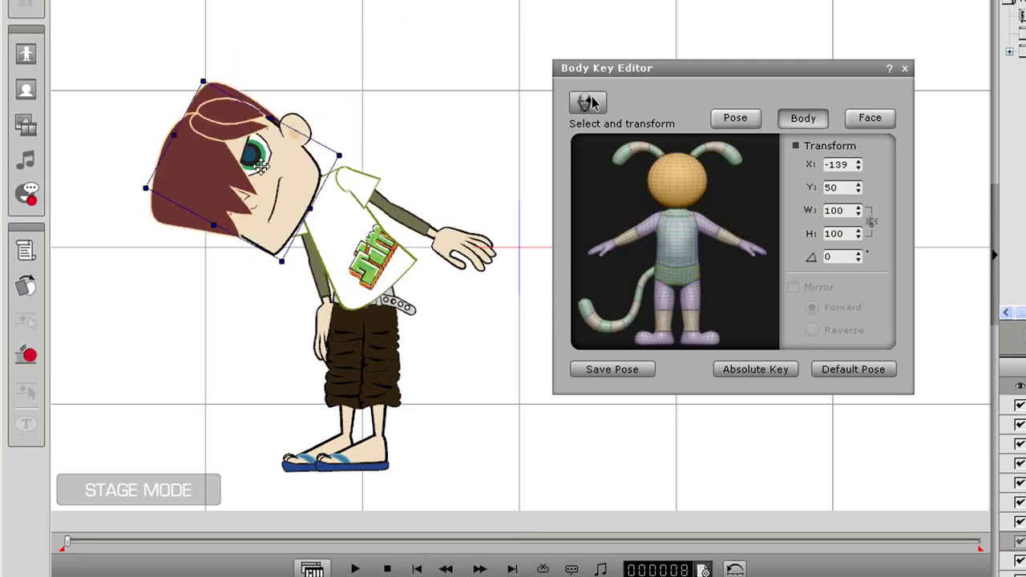
drag(139, 186, 34, 183)
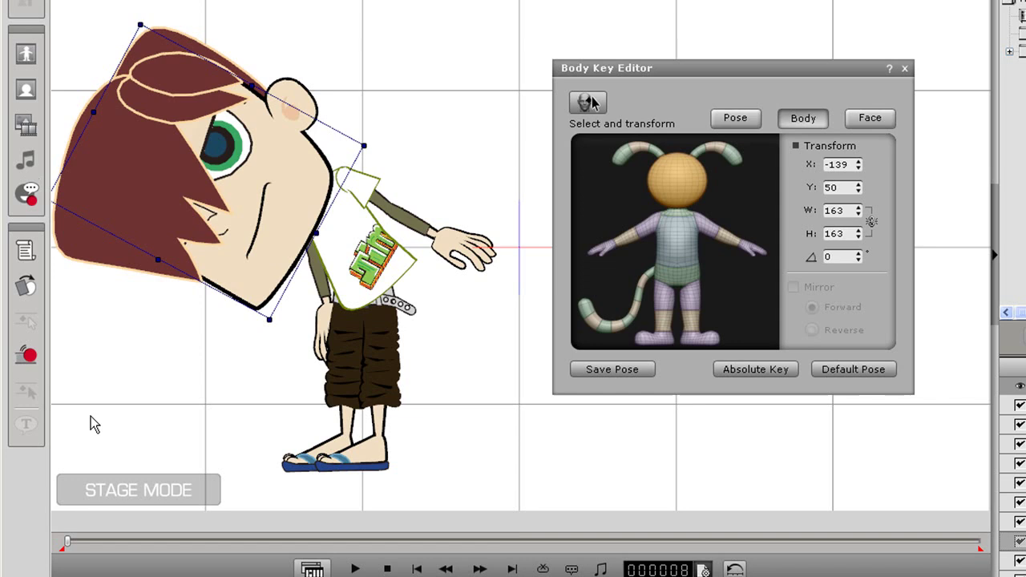
At frame 21, set the head's W and H back to 100 and play the animation
drag(67, 550, 72, 546)
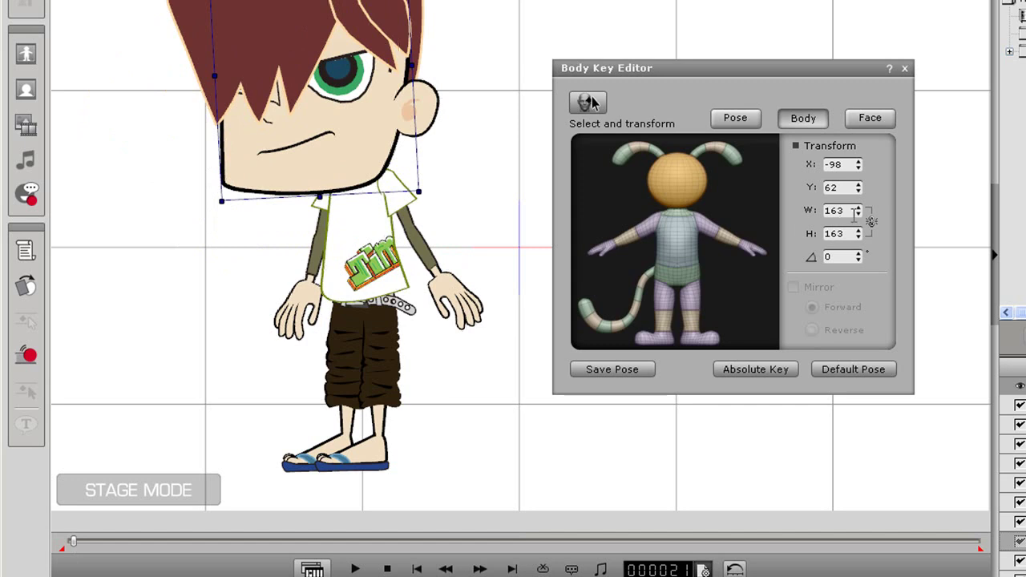
text(100)
key(Return)
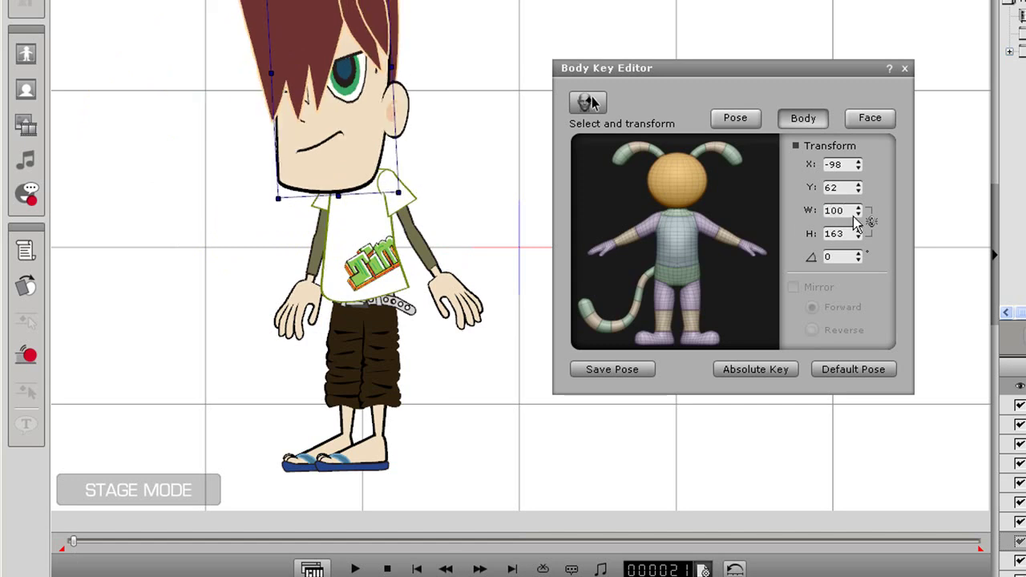
key(Tab)
text(100)
key(Return)
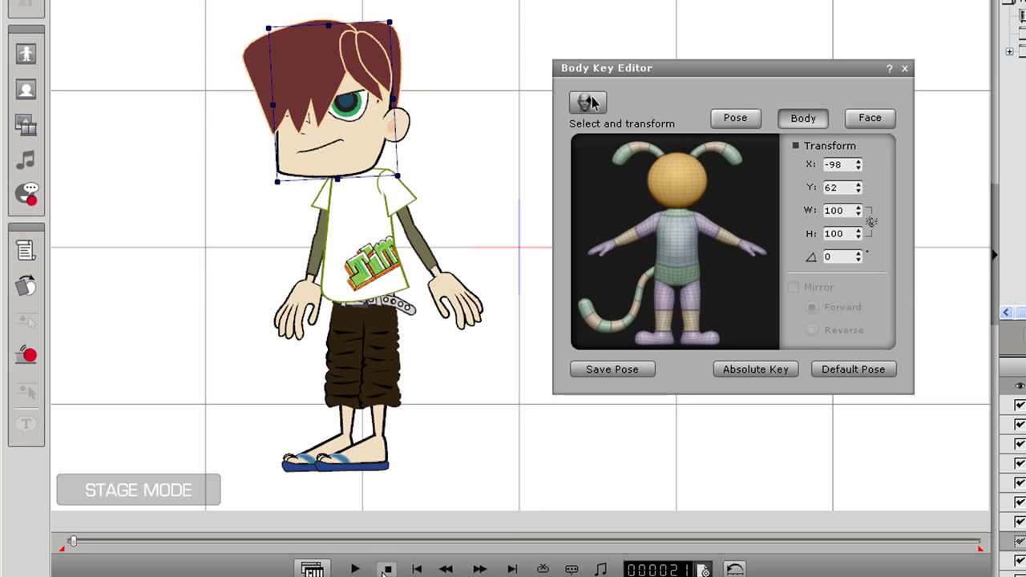
click(355, 569)
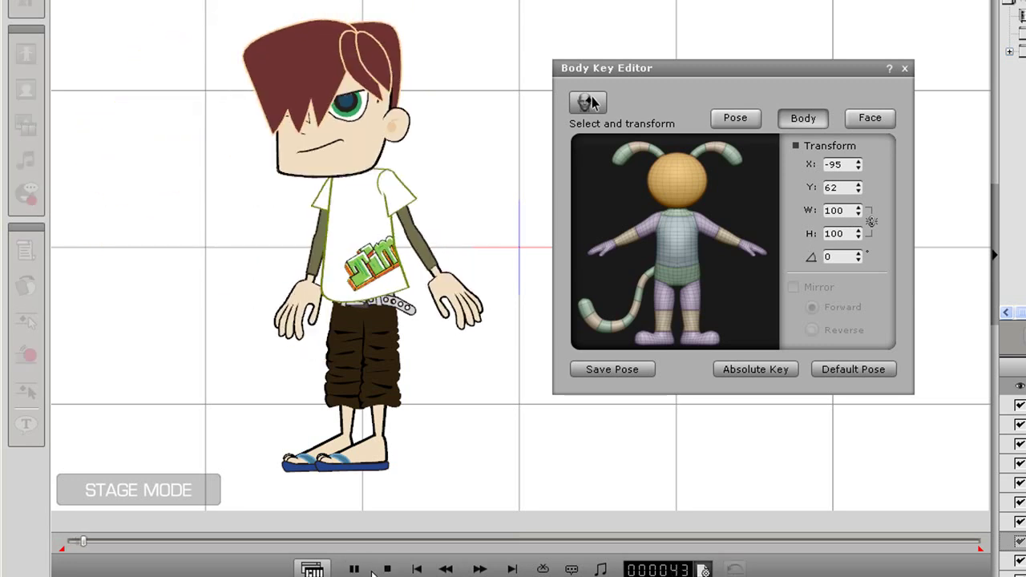
Replay the animation a few times, then move the timeline to frame 35
click(388, 569)
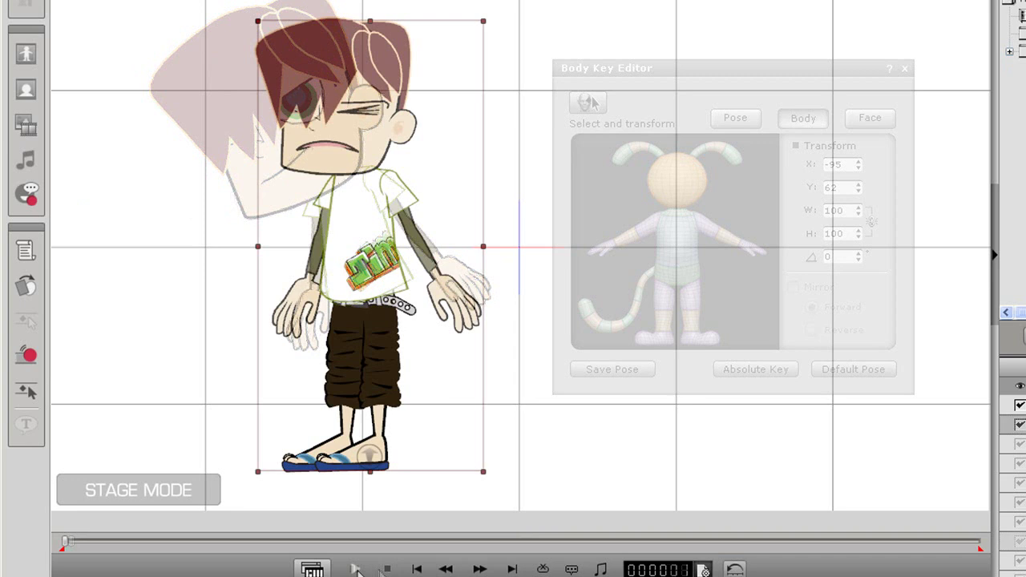
click(355, 569)
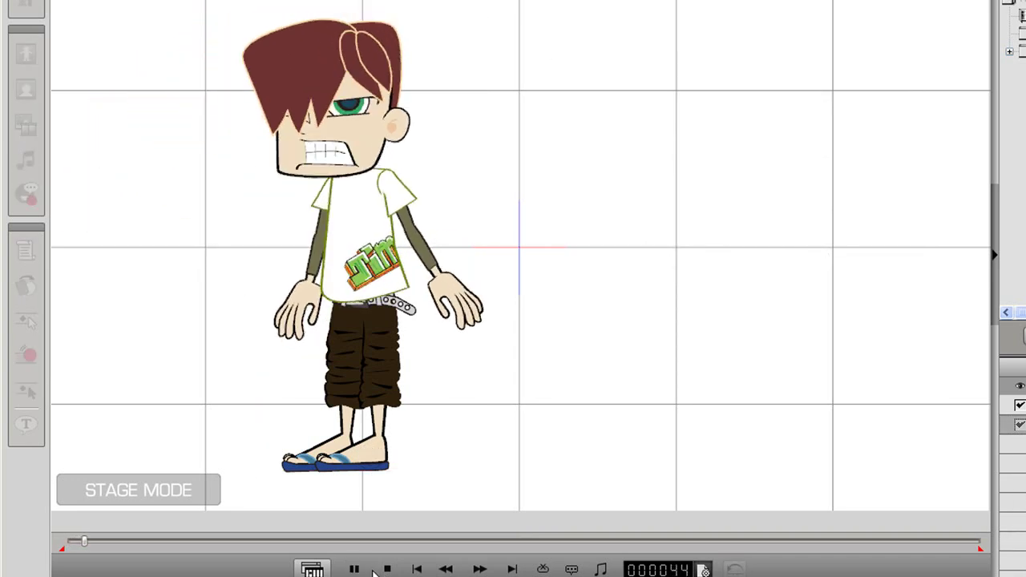
click(387, 570)
click(358, 570)
click(387, 569)
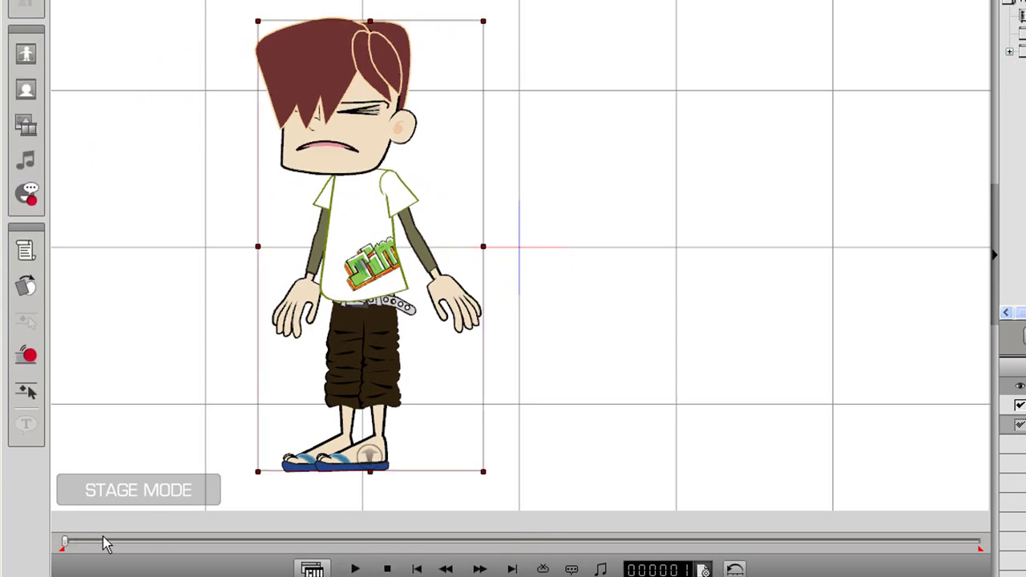
click(70, 543)
drag(70, 543, 79, 544)
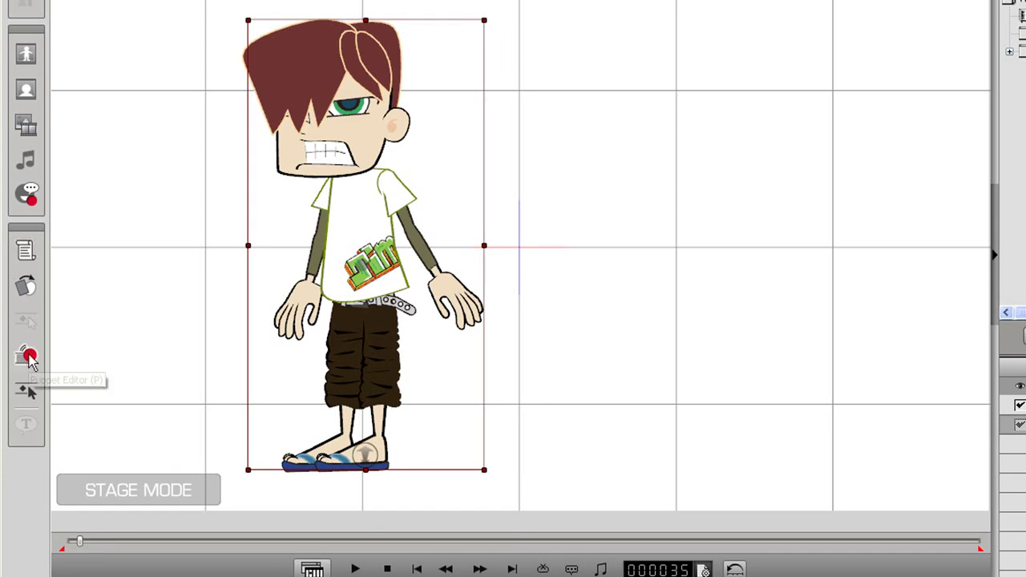
Switch the Body Key Editor to Face, try enlarging and shifting the mouth, then undo both
click(29, 390)
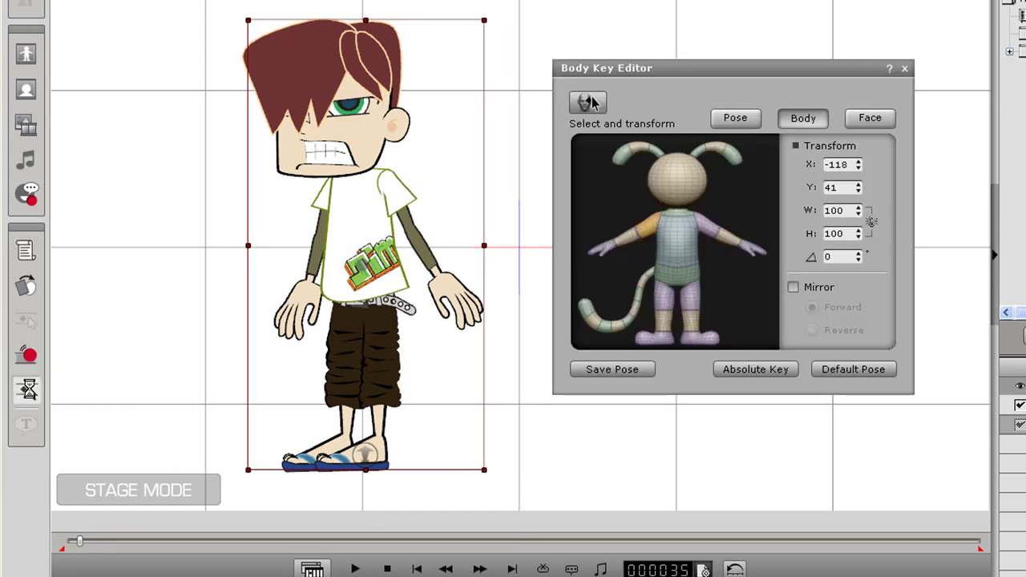
click(876, 122)
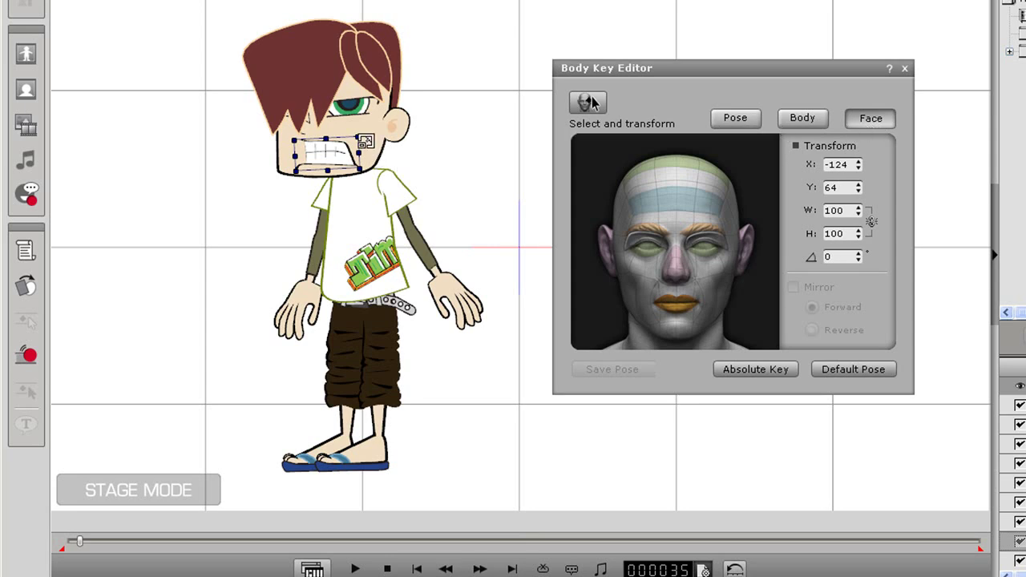
drag(360, 139, 413, 107)
key(ctrl+z)
drag(343, 150, 354, 148)
key(ctrl+z)
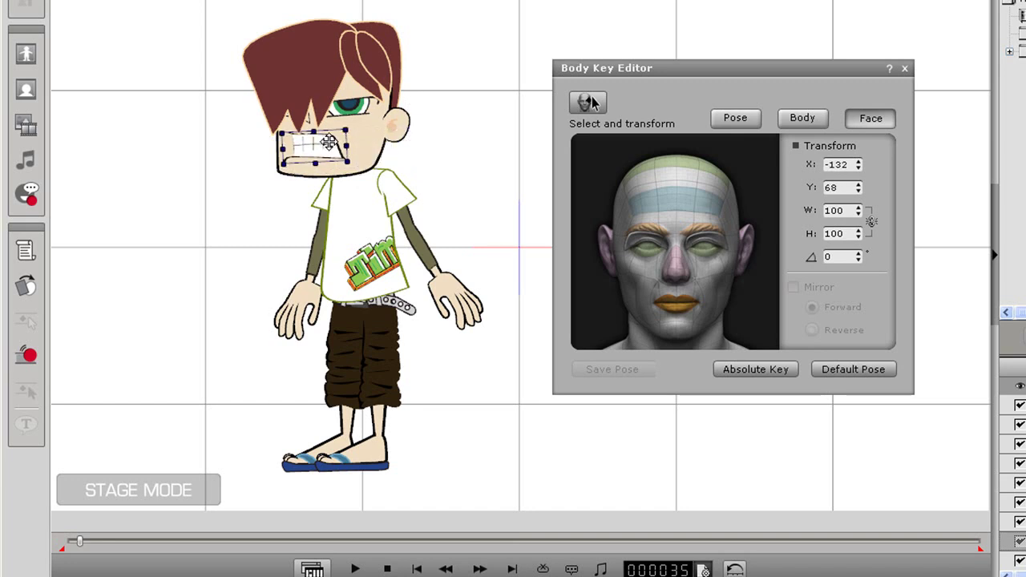
key(ctrl+z)
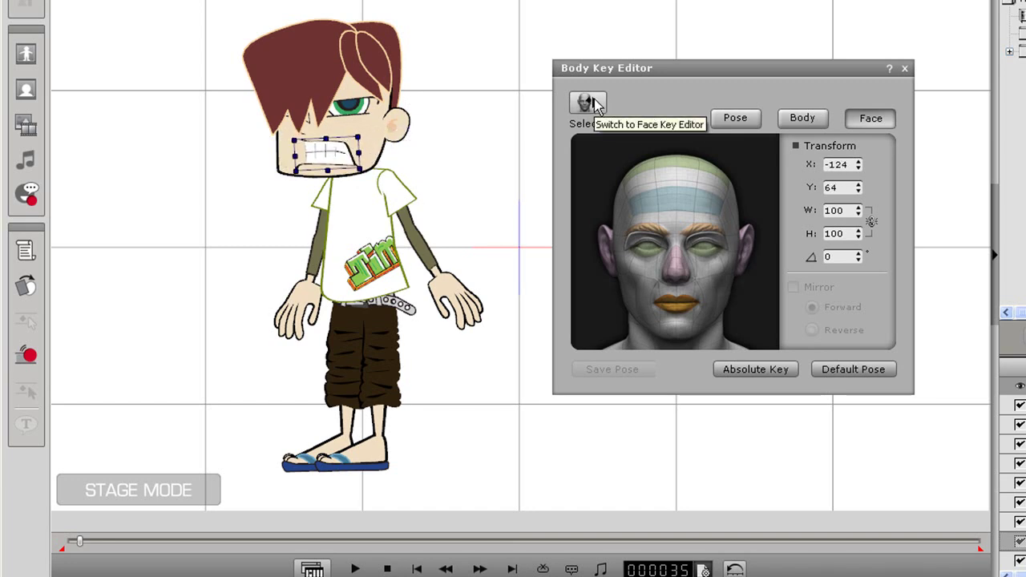
In the Face Key Editor, select the mouth region, apply the Angry_2 template, and return to Facial
click(594, 105)
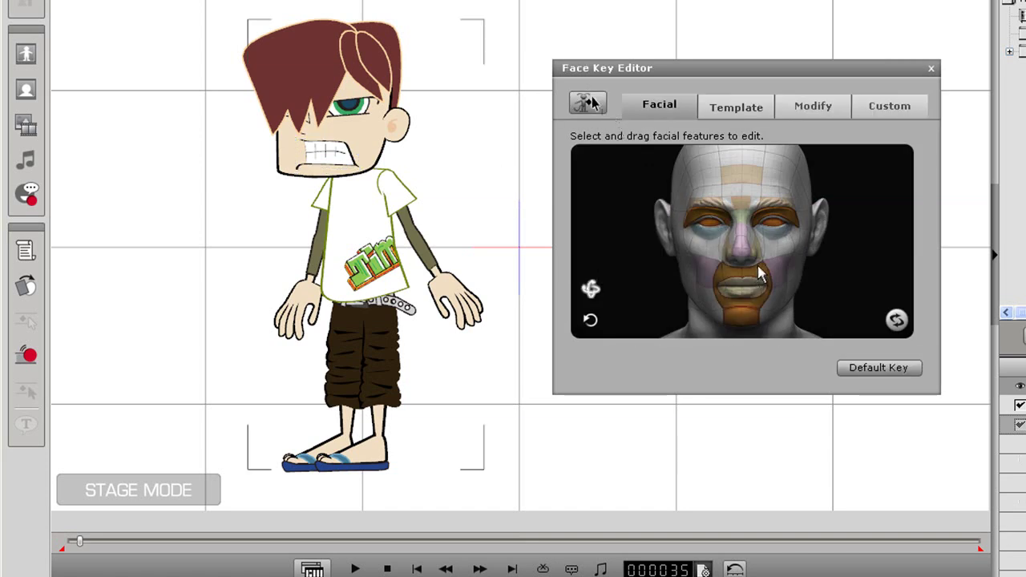
click(751, 294)
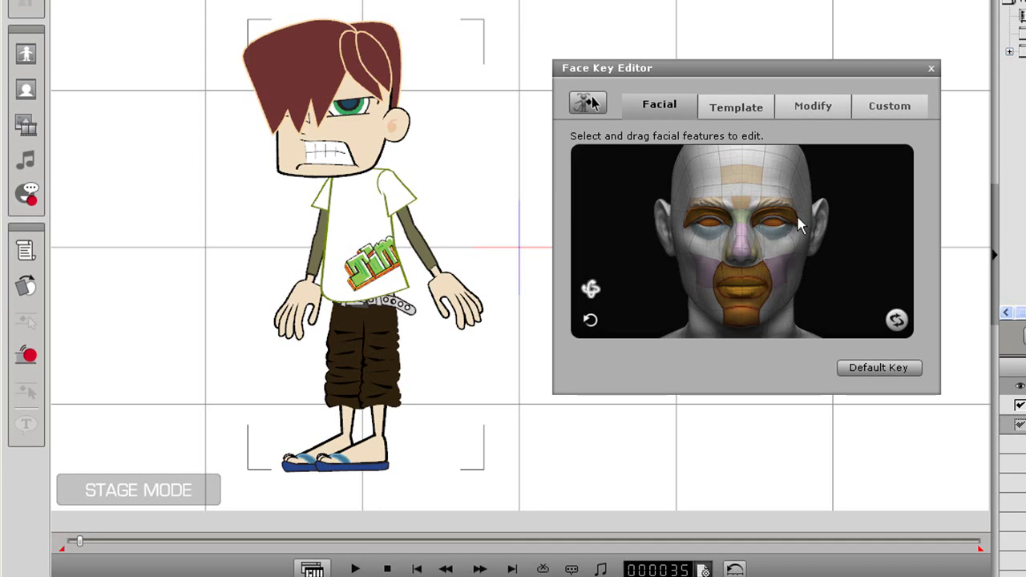
click(740, 106)
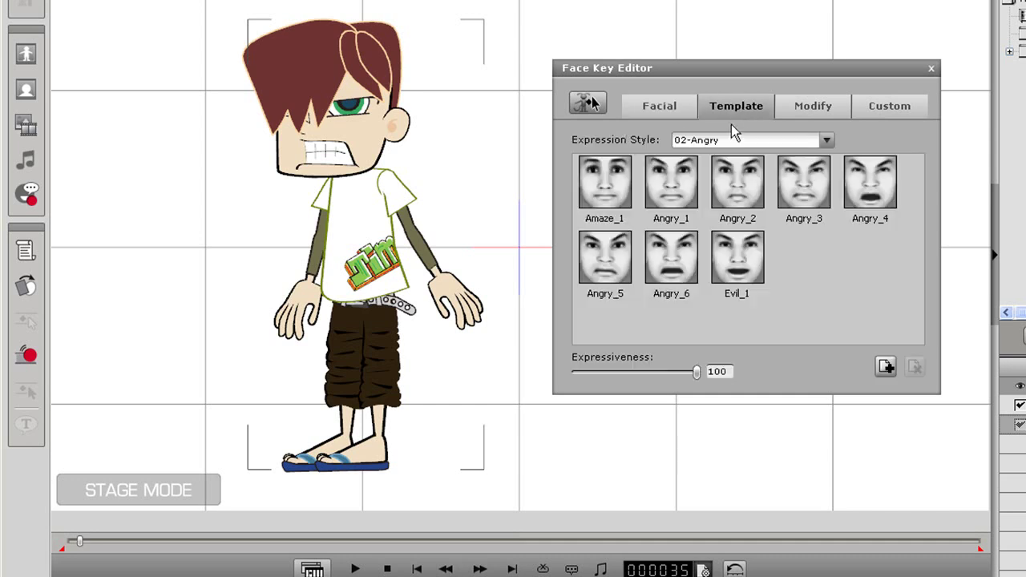
click(730, 193)
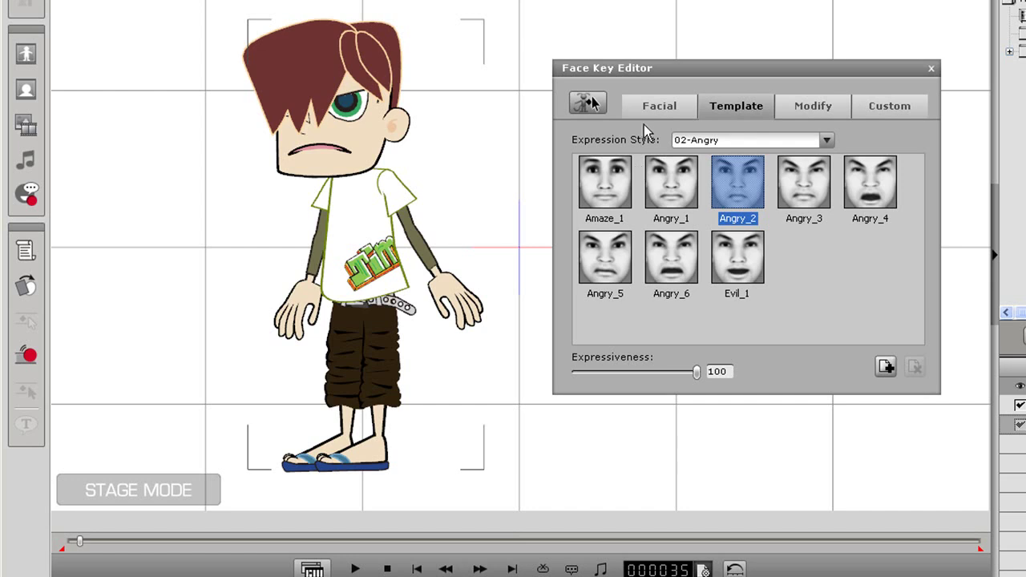
click(659, 106)
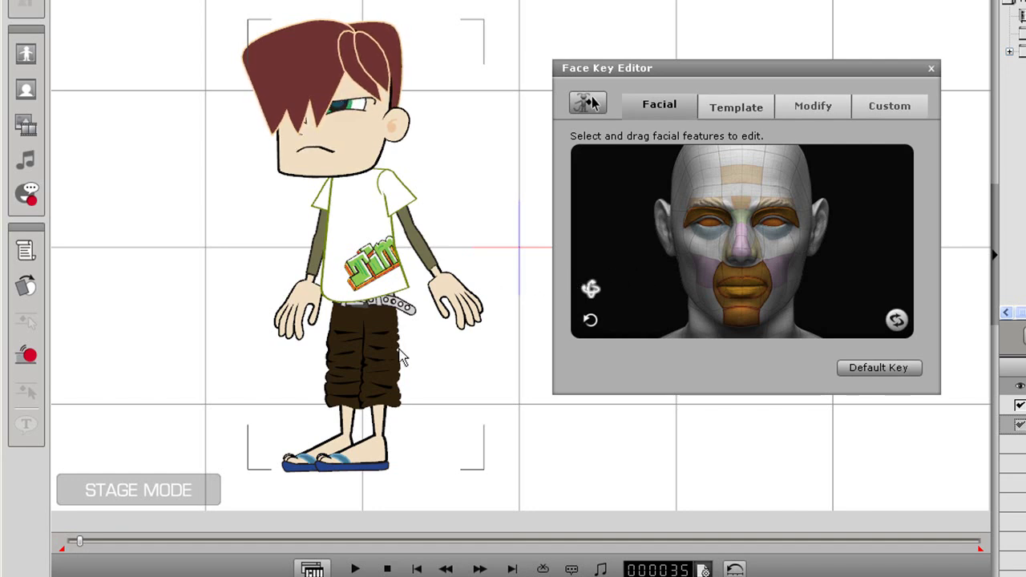
Scrub the timeline forward a few frames, rewind to the first frame, then play and stop
drag(83, 548, 85, 547)
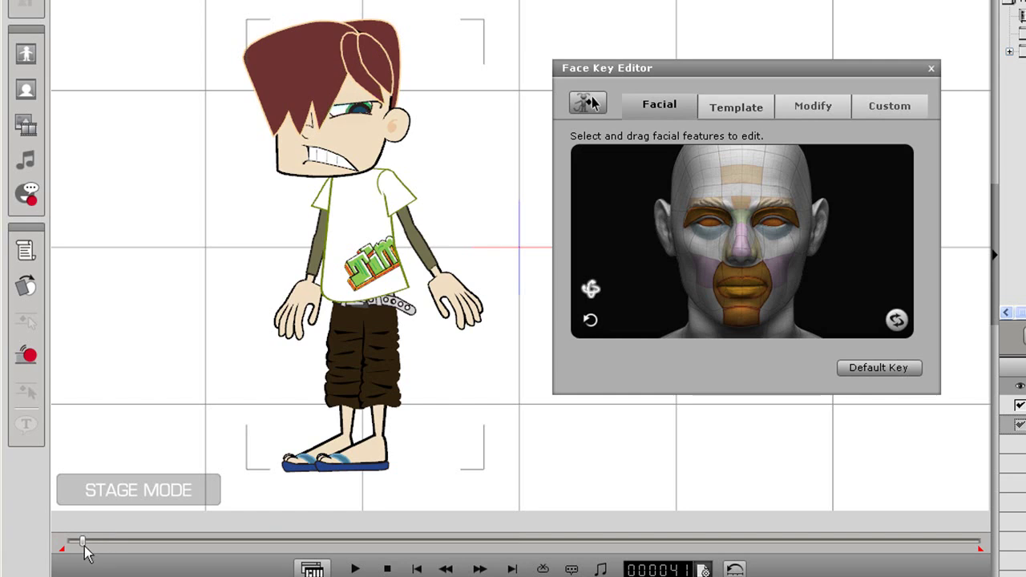
drag(82, 541, 85, 542)
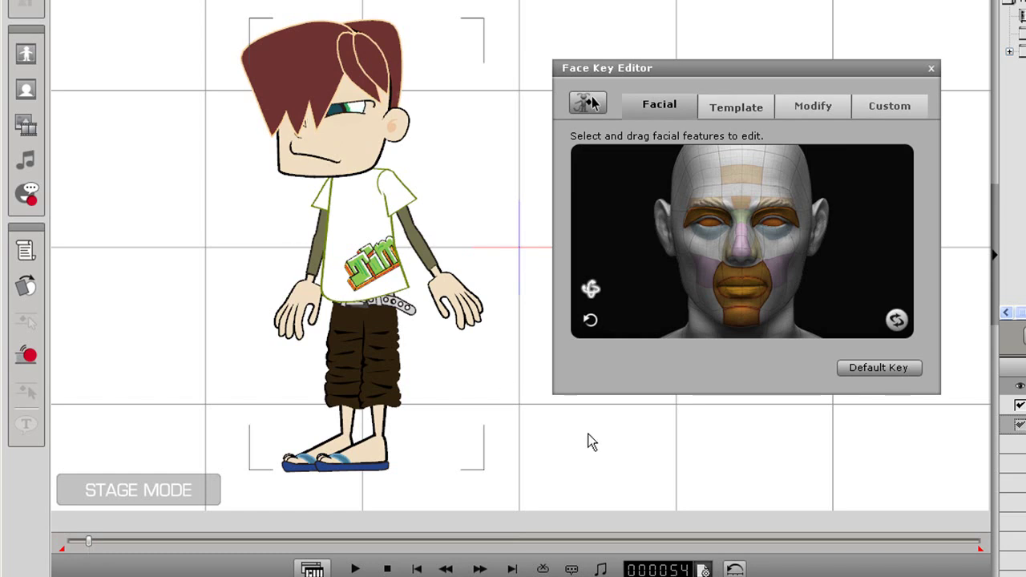
click(387, 567)
click(355, 570)
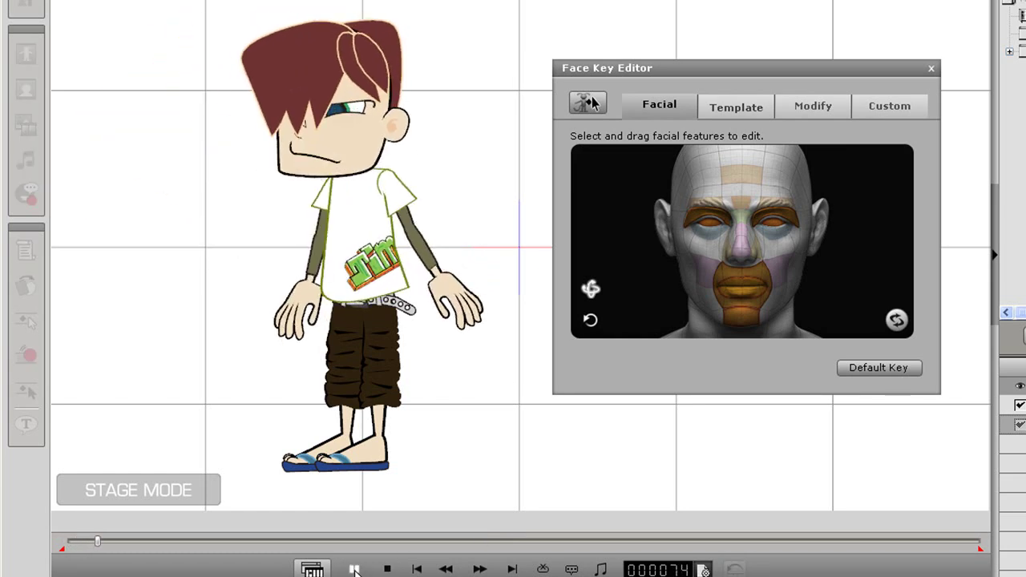
click(387, 569)
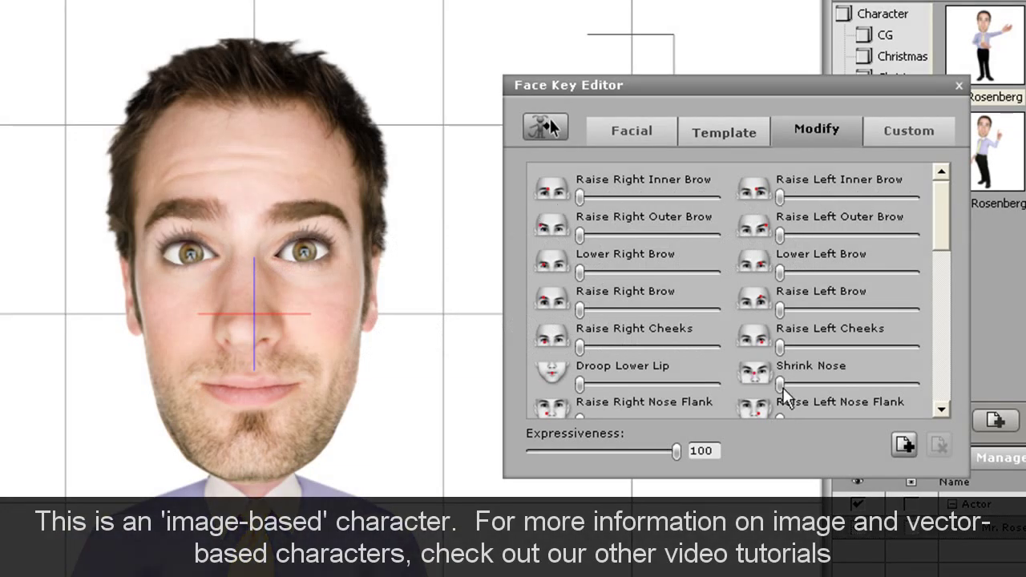
Drag the Shrink Nose, Droop Lower Lip, Blink and jaw sliders to shape the man's scowl
drag(782, 386, 730, 385)
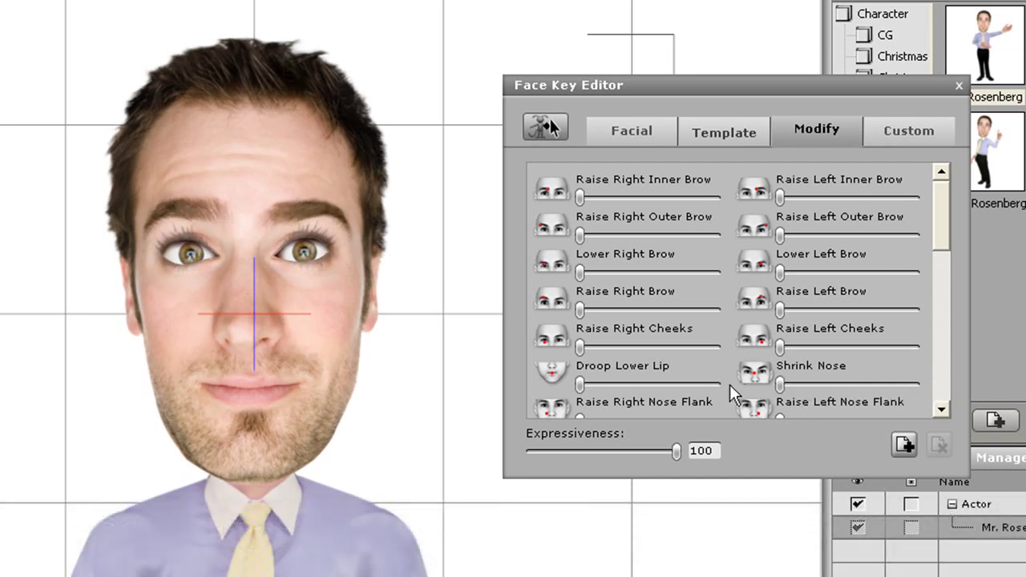
drag(595, 385, 544, 395)
drag(940, 232, 949, 362)
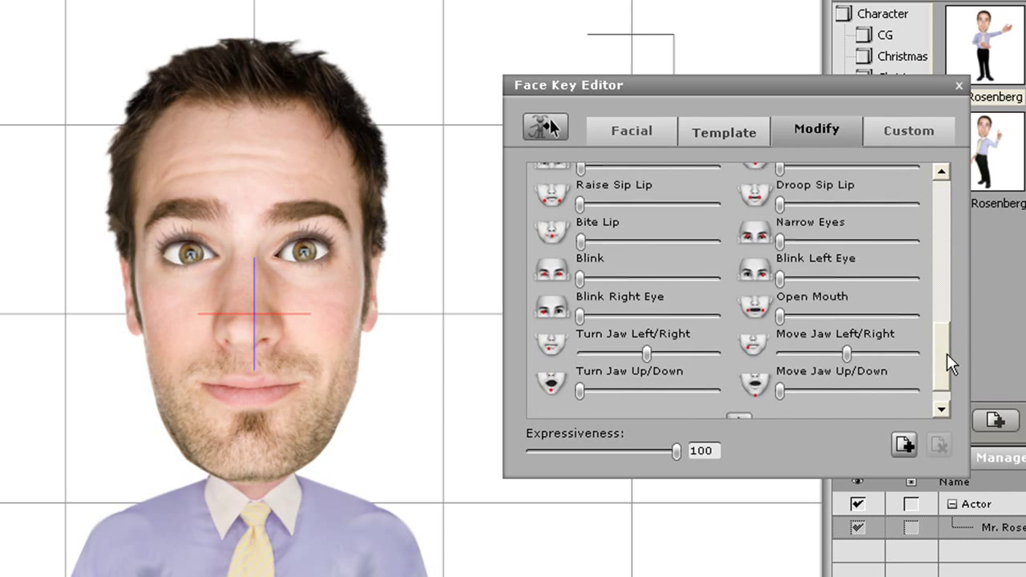
mouse_move(582, 278)
mouse_down()
mouse_move(677, 279)
mouse_move(575, 280)
mouse_up()
mouse_move(647, 354)
mouse_down()
mouse_move(623, 354)
mouse_move(693, 349)
mouse_move(658, 355)
mouse_up()
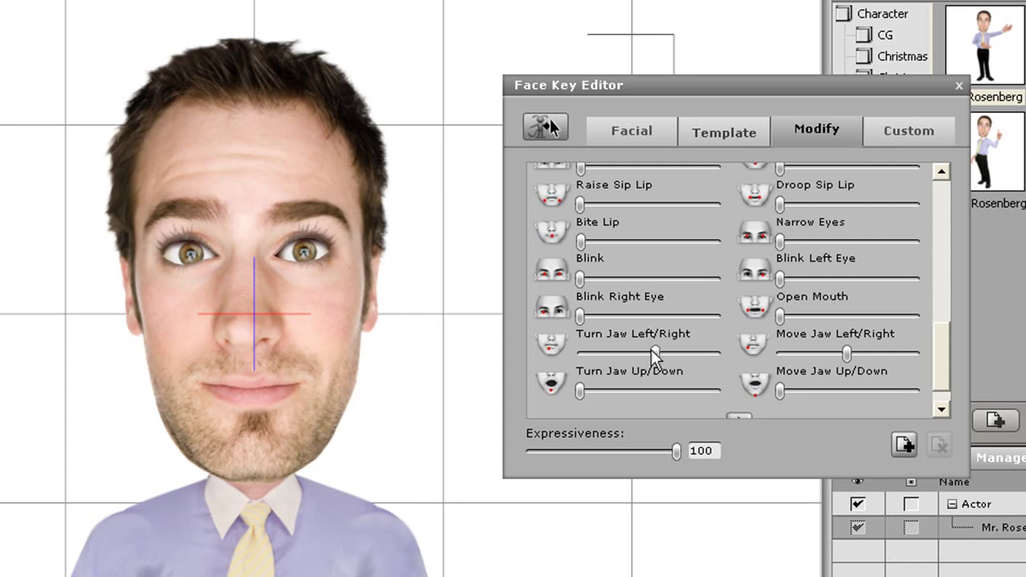
scroll(643, 394, up, 10)
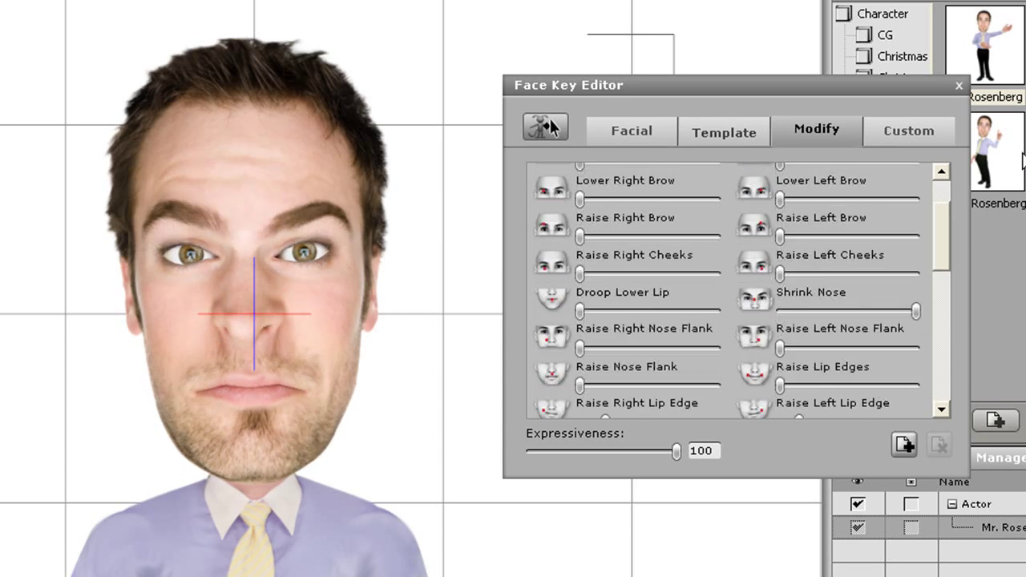
Add the current face as a new Custom expression named sneer
click(896, 136)
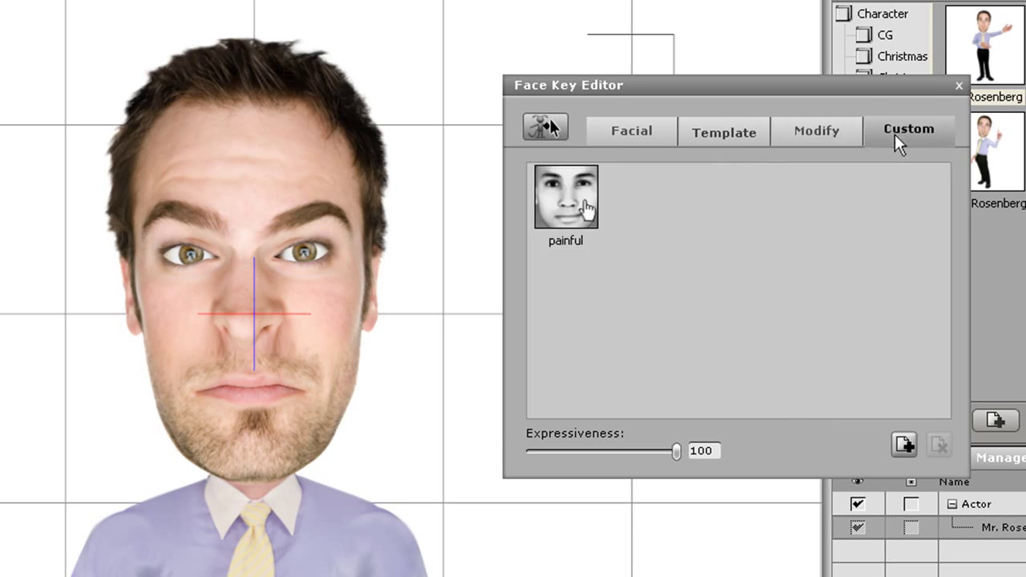
click(905, 446)
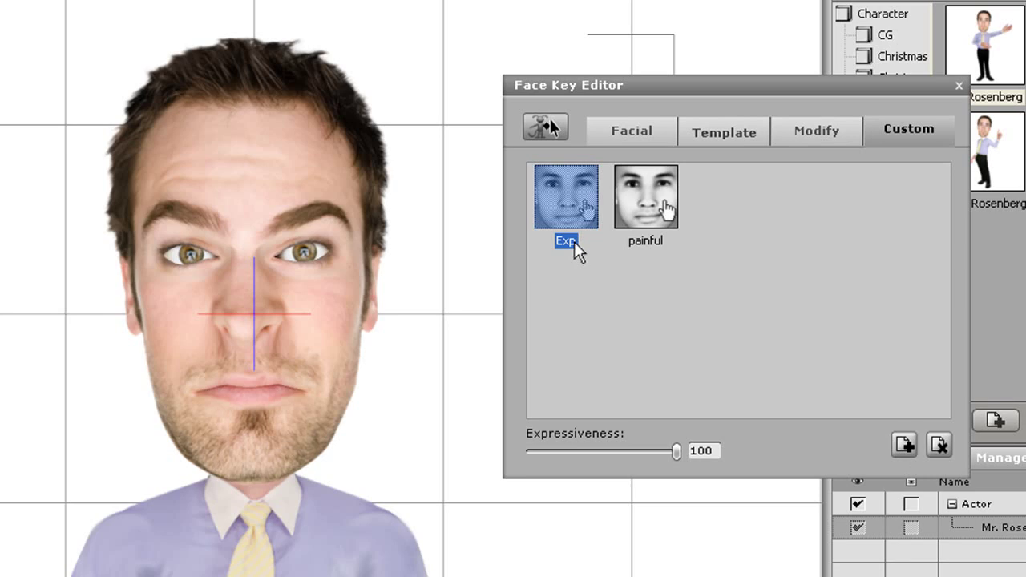
click(574, 242)
text(sneer)
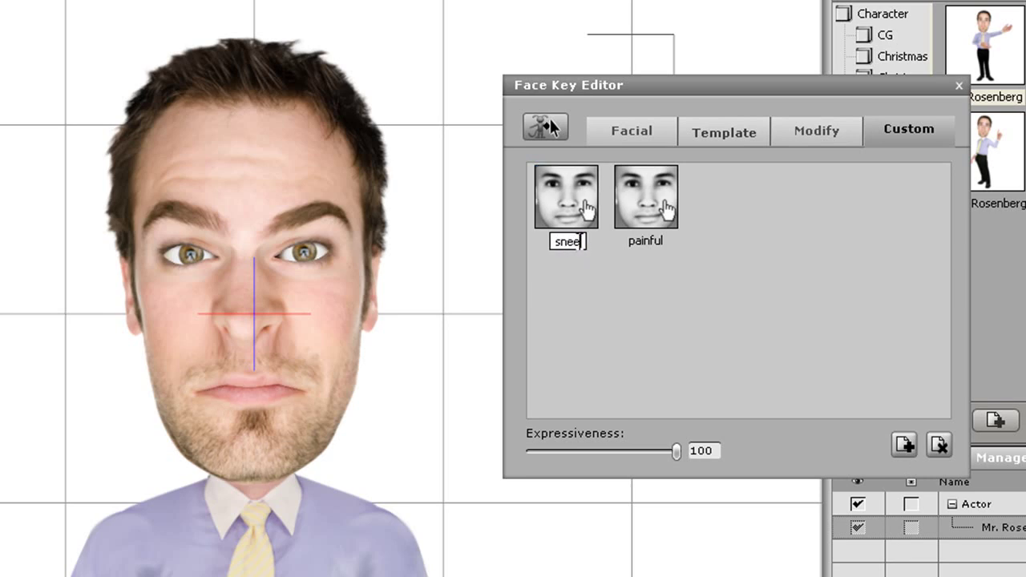
key(Return)
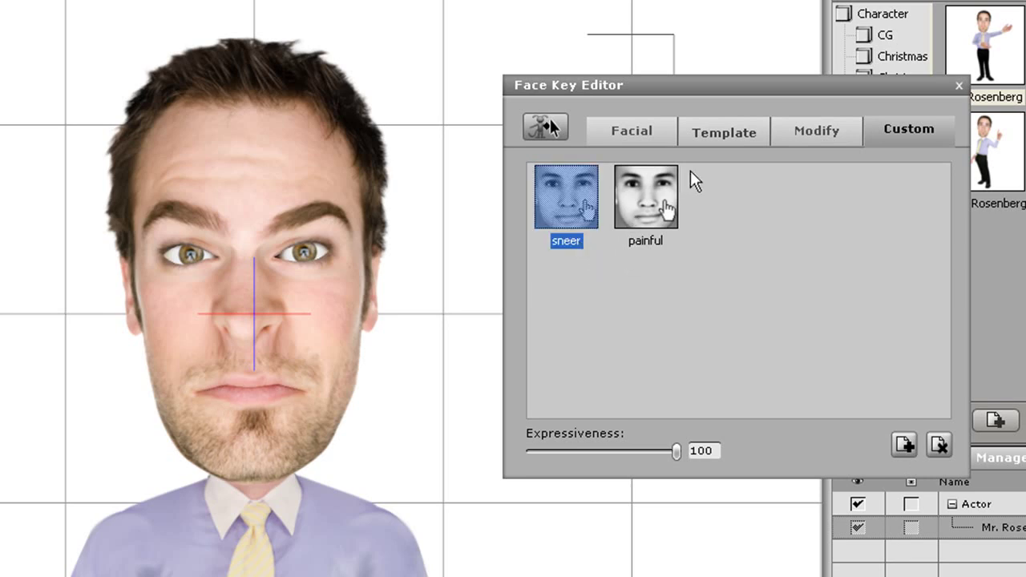
Try the Happy_1 template, then reapply the saved sneer expression from Custom
click(648, 130)
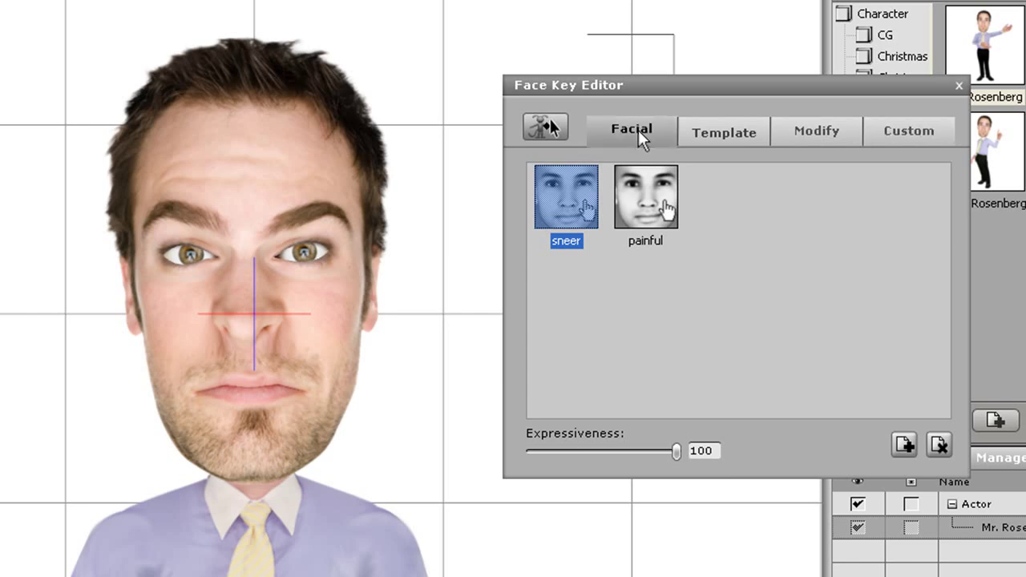
click(714, 136)
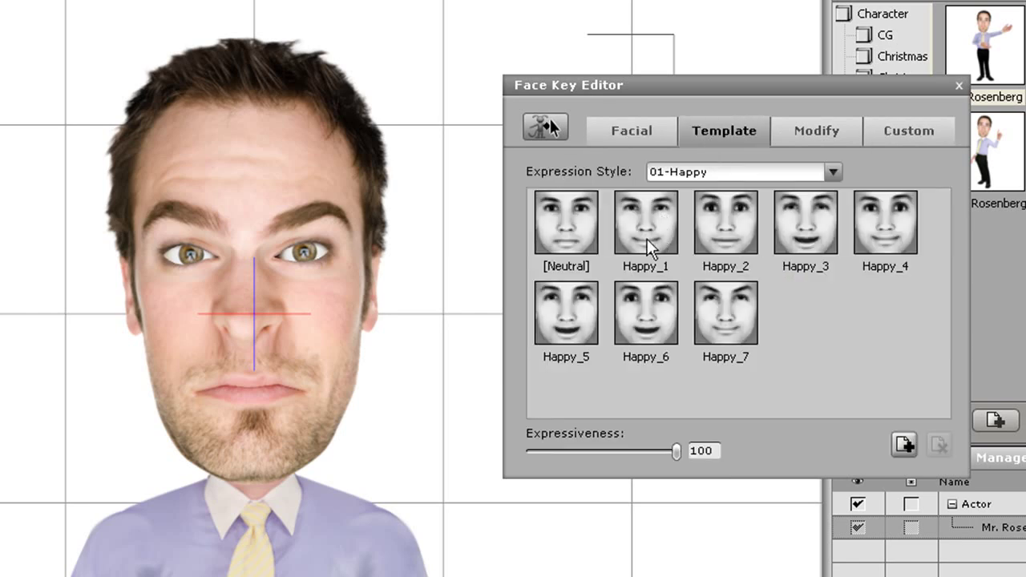
click(585, 232)
click(655, 231)
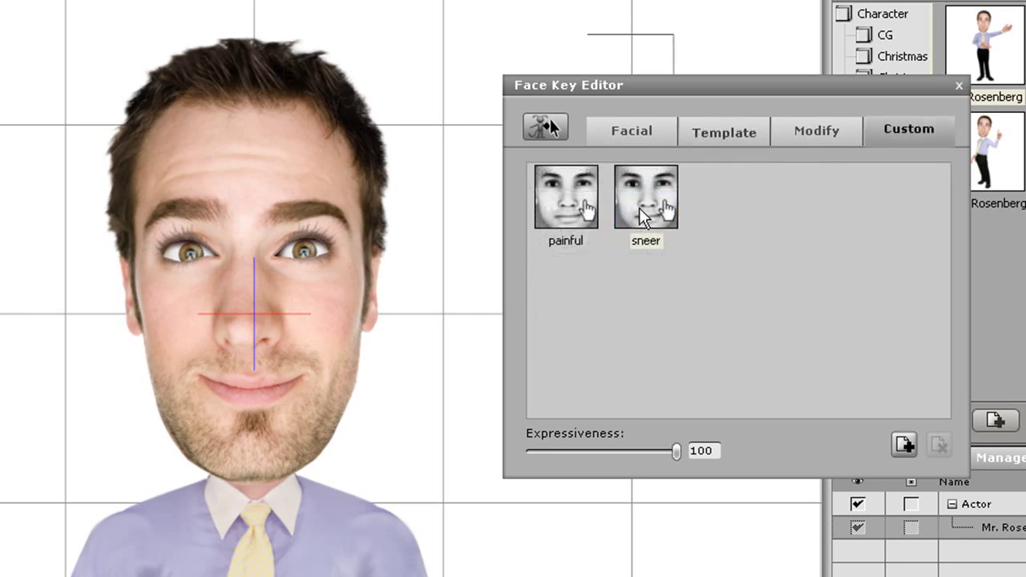
click(642, 217)
click(637, 131)
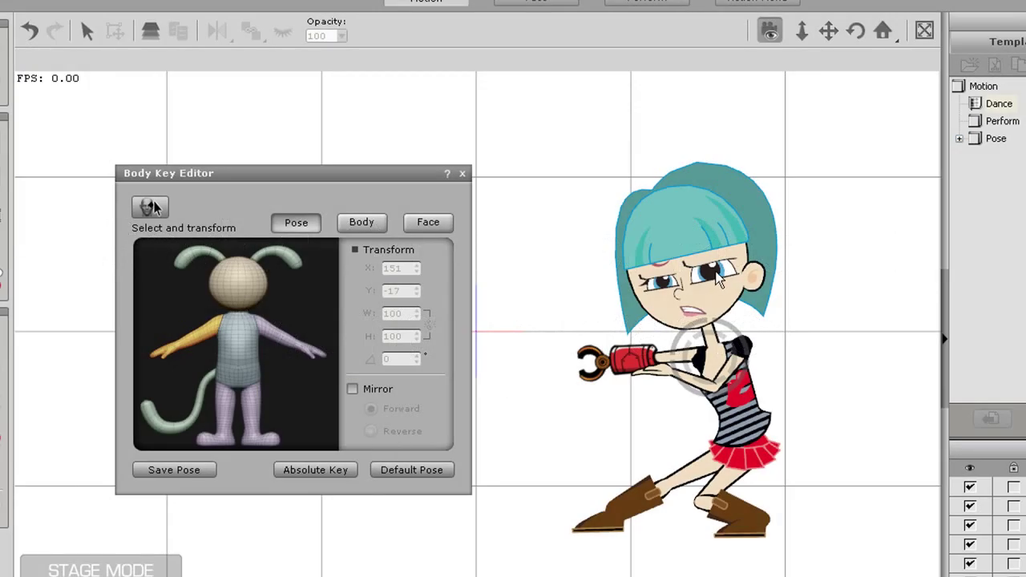
Save the girl's lunging pose as custom motion 'shooting', reset her, then reapply it from Custom Motion
click(166, 471)
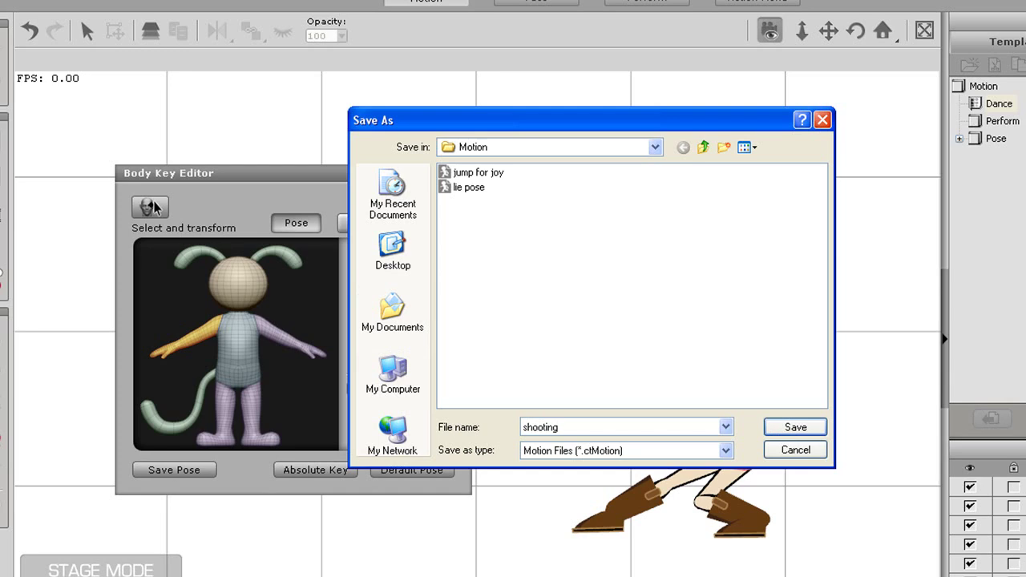
click(792, 428)
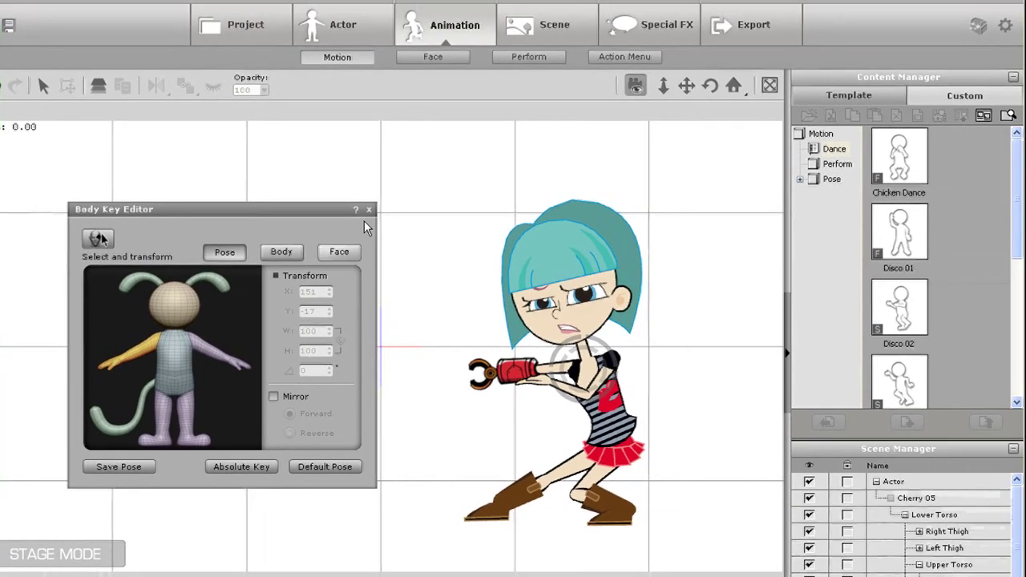
click(397, 469)
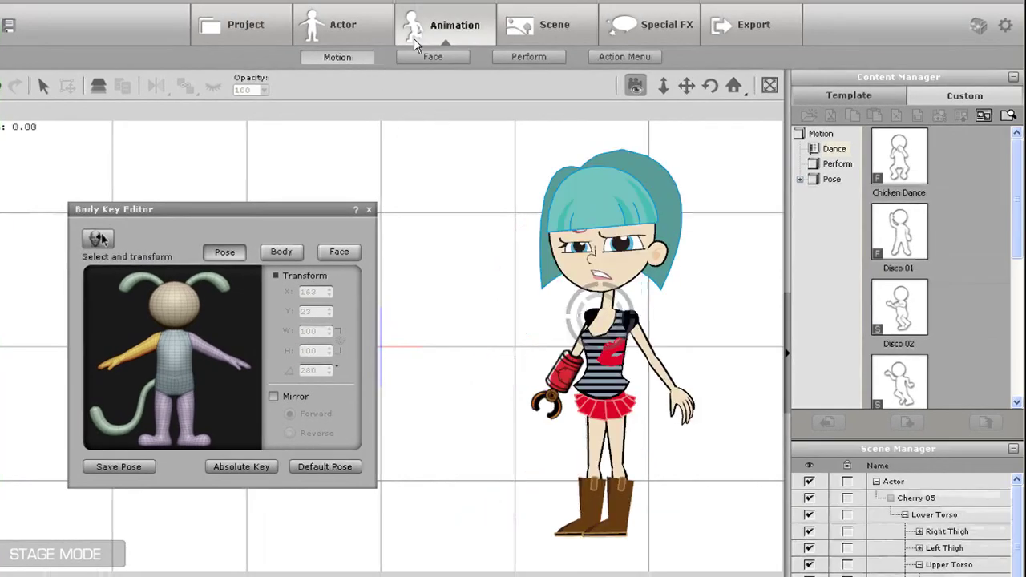
click(958, 95)
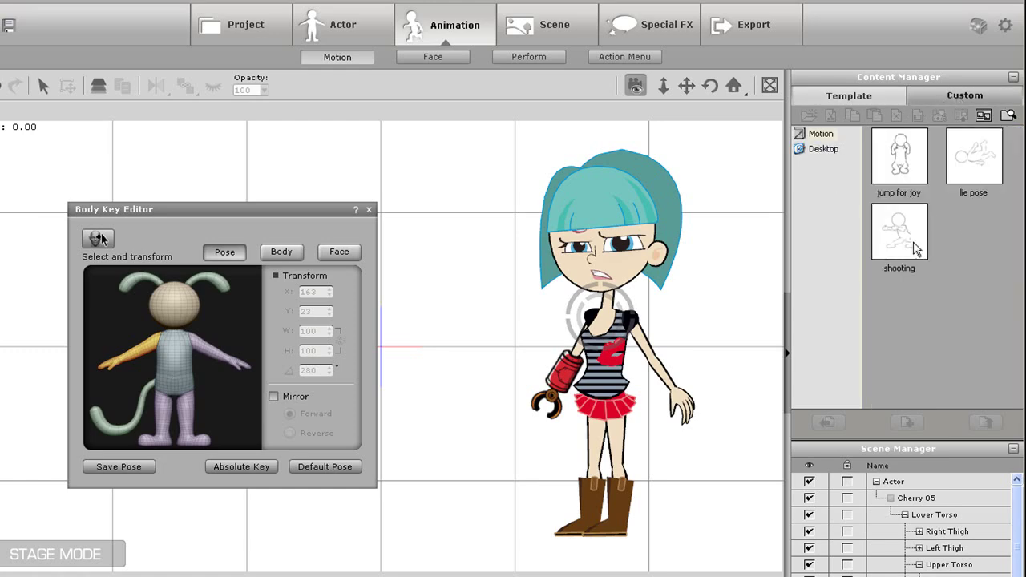
double_click(908, 244)
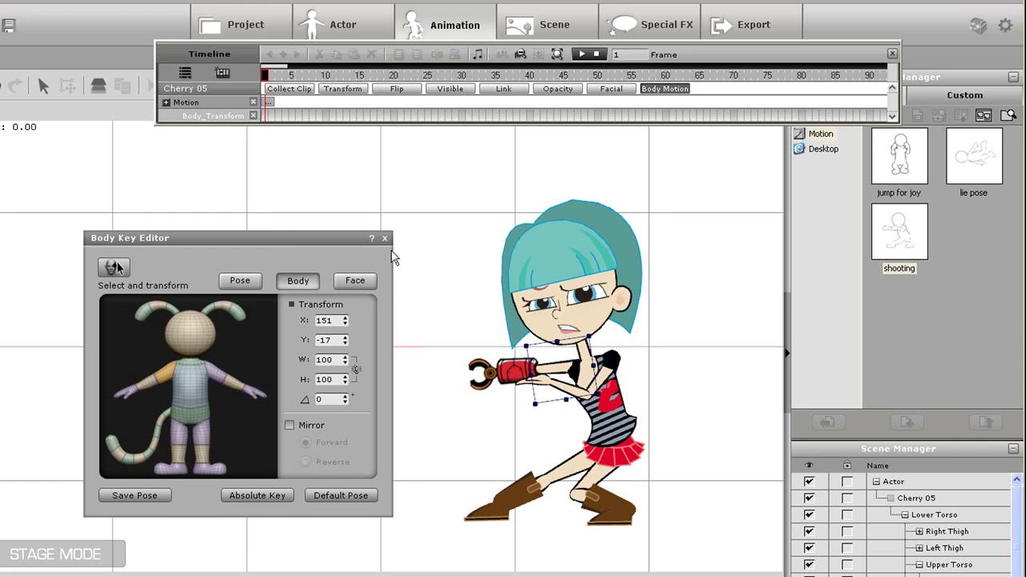
Add an absolute key for every body part at frame 10, briefly showing Face, Neck and Upper Torso tracks
click(325, 75)
click(254, 496)
click(167, 103)
click(173, 155)
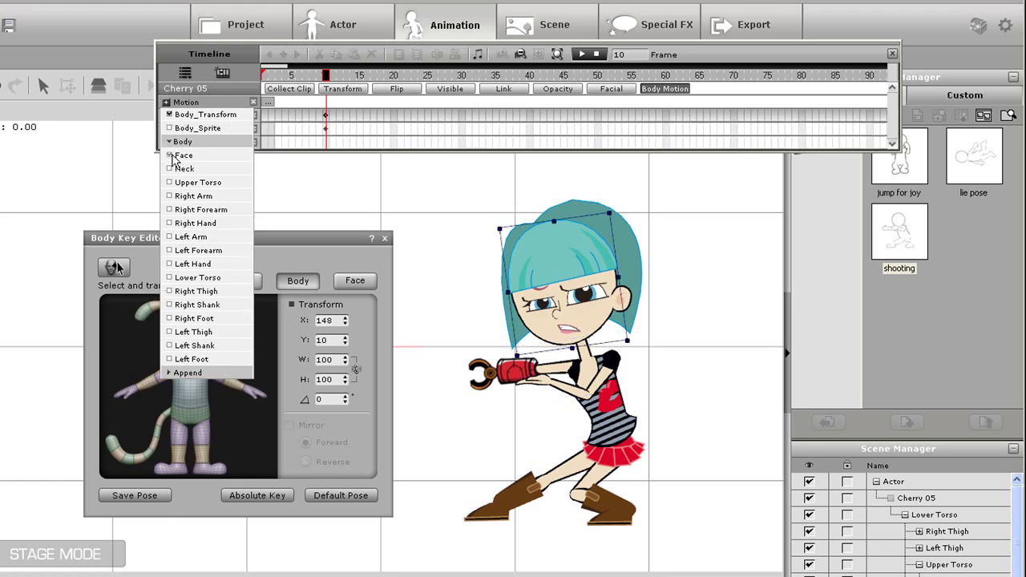
click(173, 168)
click(170, 183)
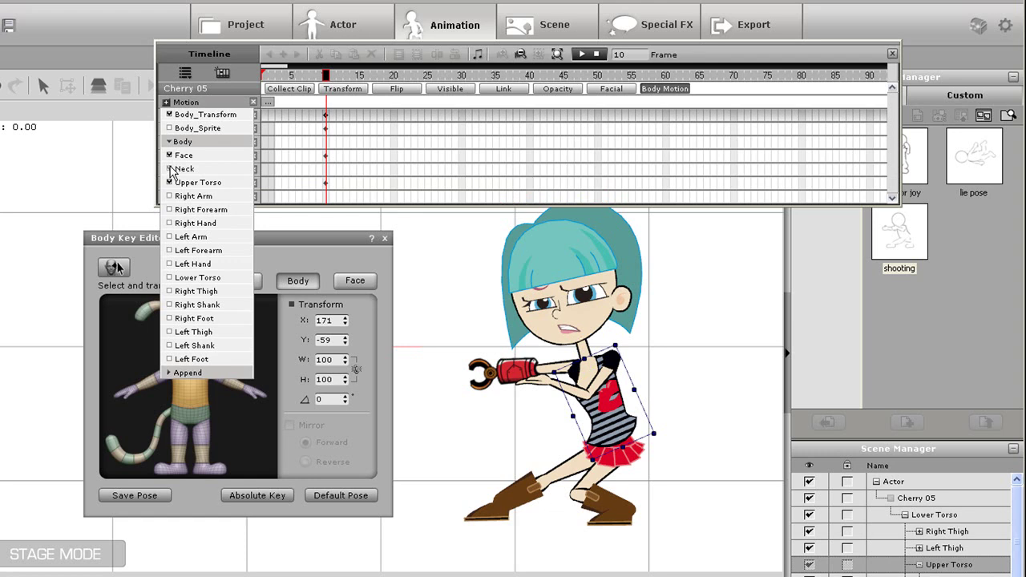
click(173, 170)
click(170, 183)
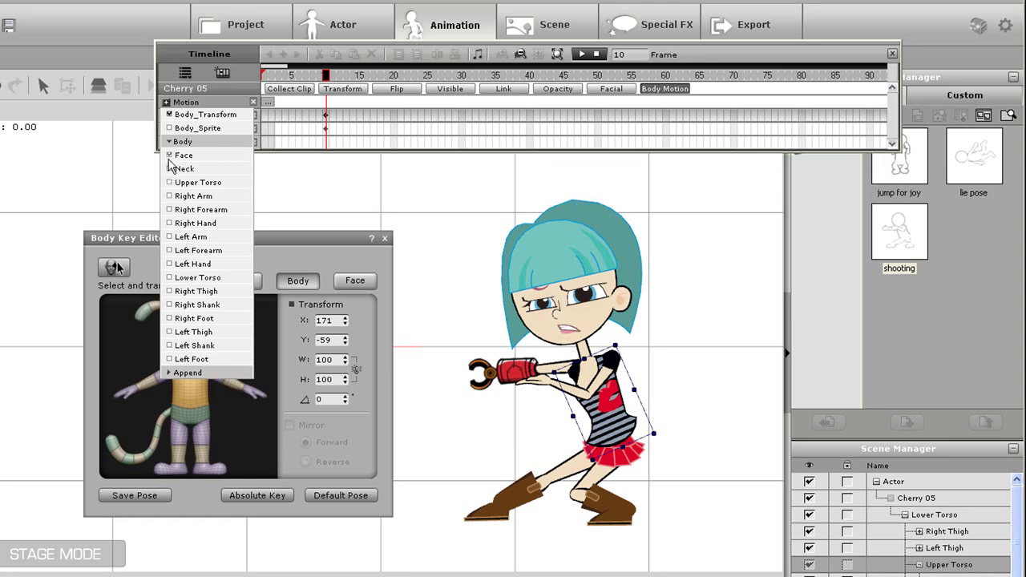
click(174, 156)
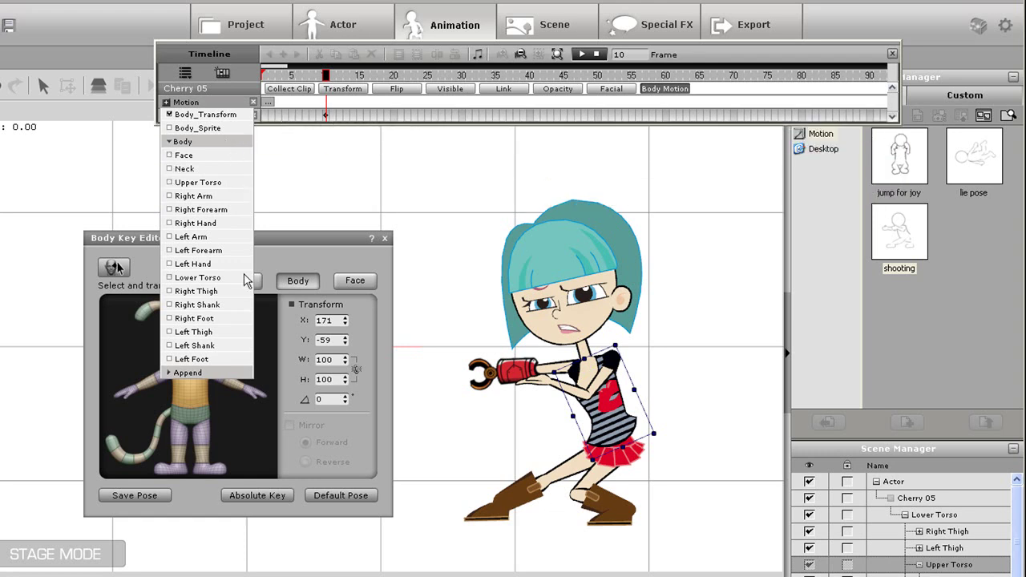
click(329, 239)
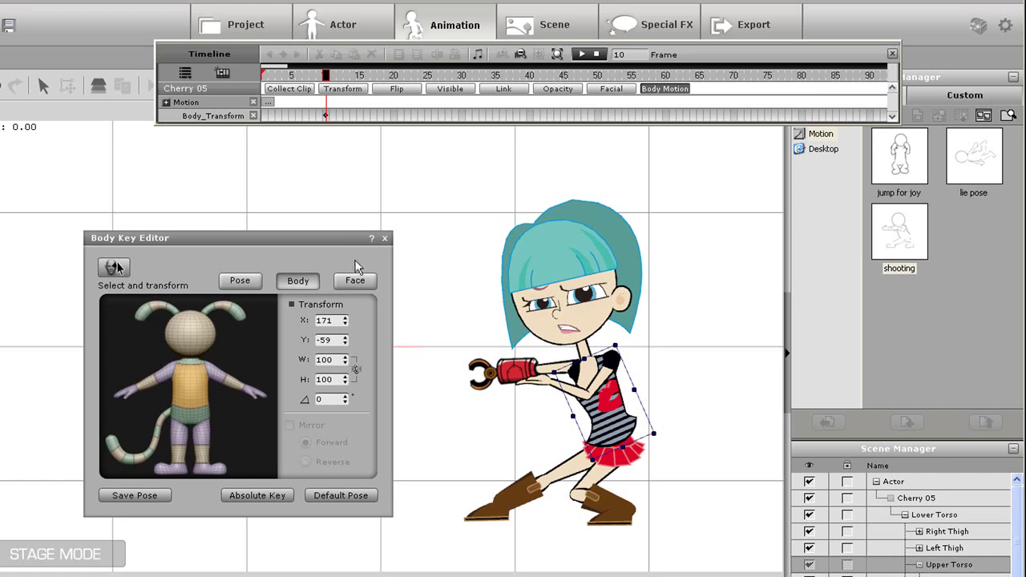
At frame 13 rotate the lower torso to tilt the body back, then preview from the start
click(347, 117)
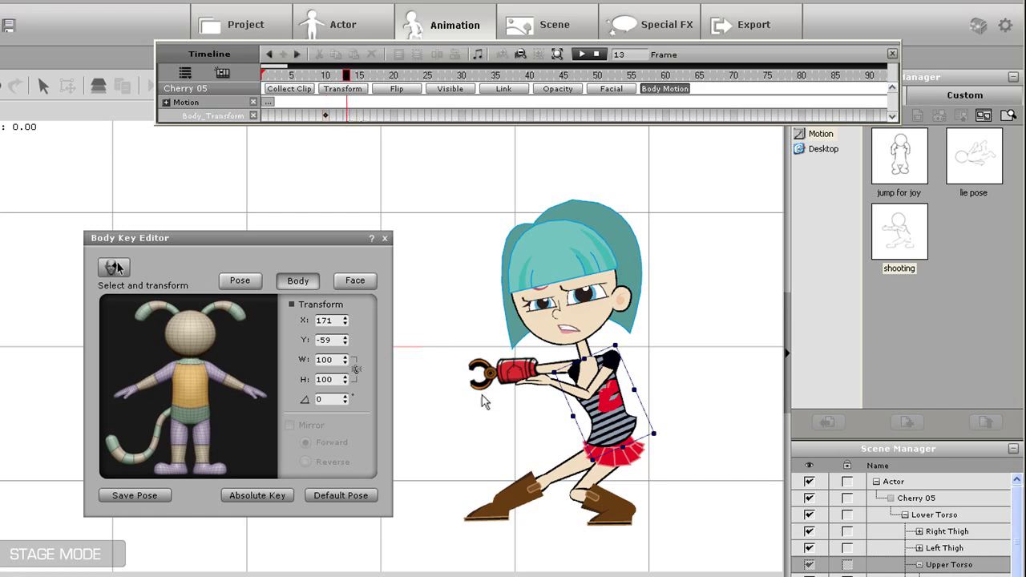
click(247, 284)
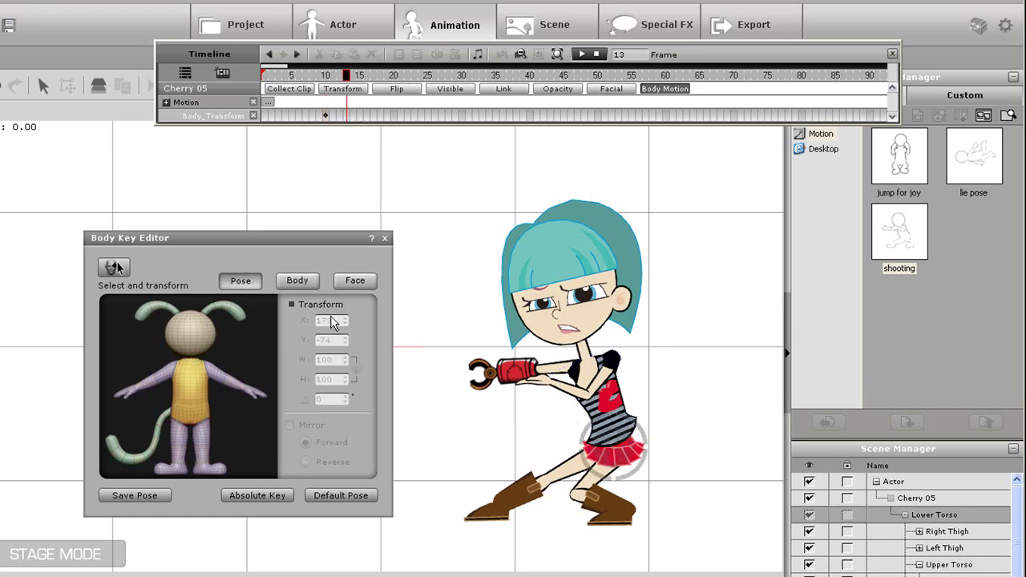
drag(625, 416, 664, 419)
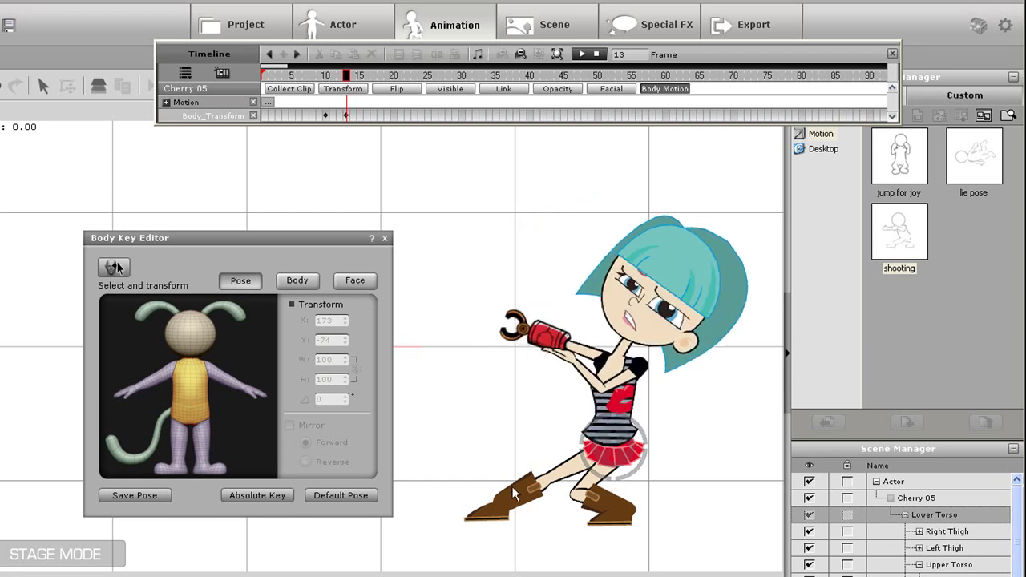
key(Home)
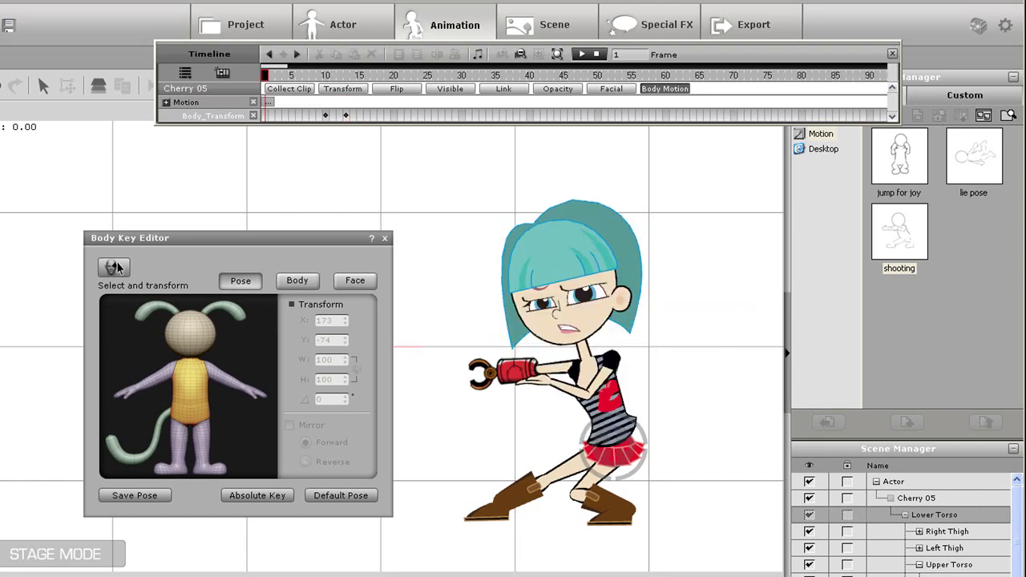
key(space)
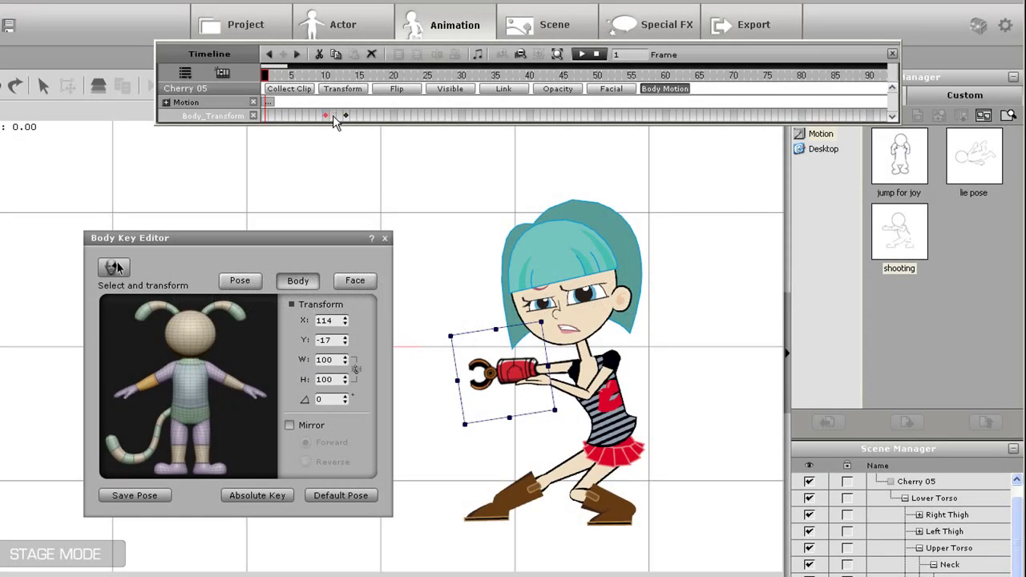
At frame 11 pull the claw hand off the arm and preview it
click(334, 116)
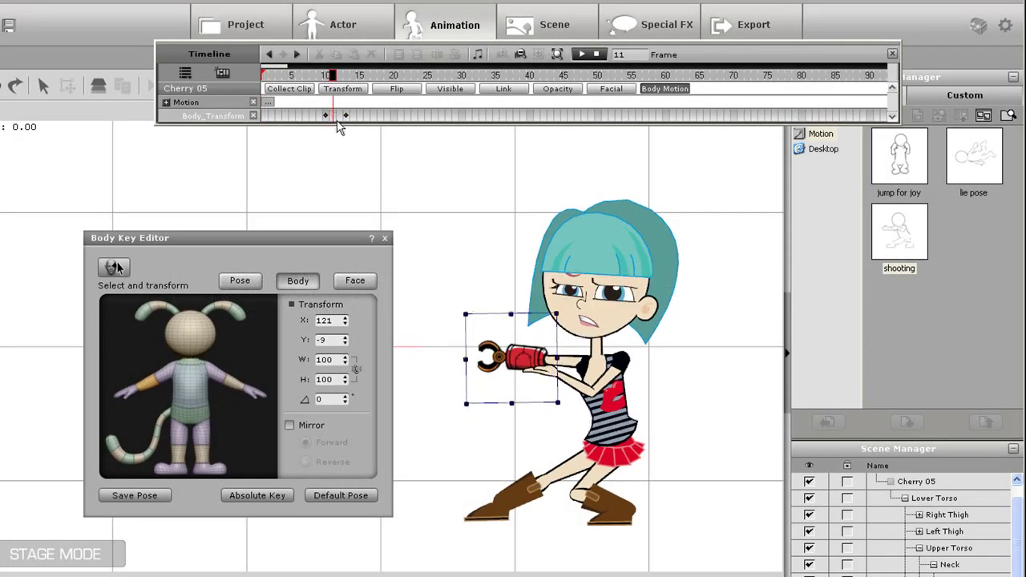
drag(519, 359, 355, 348)
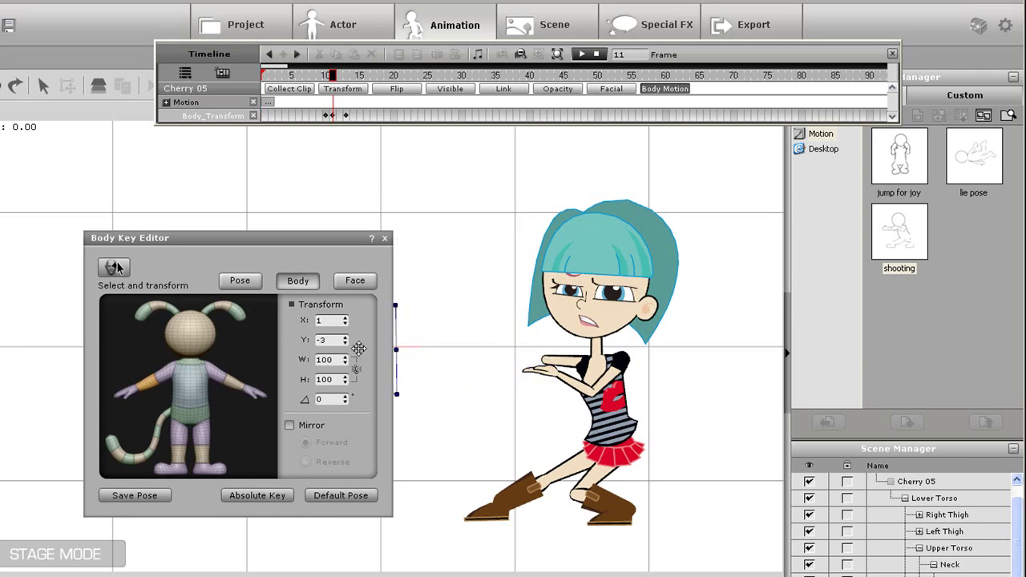
key(Home)
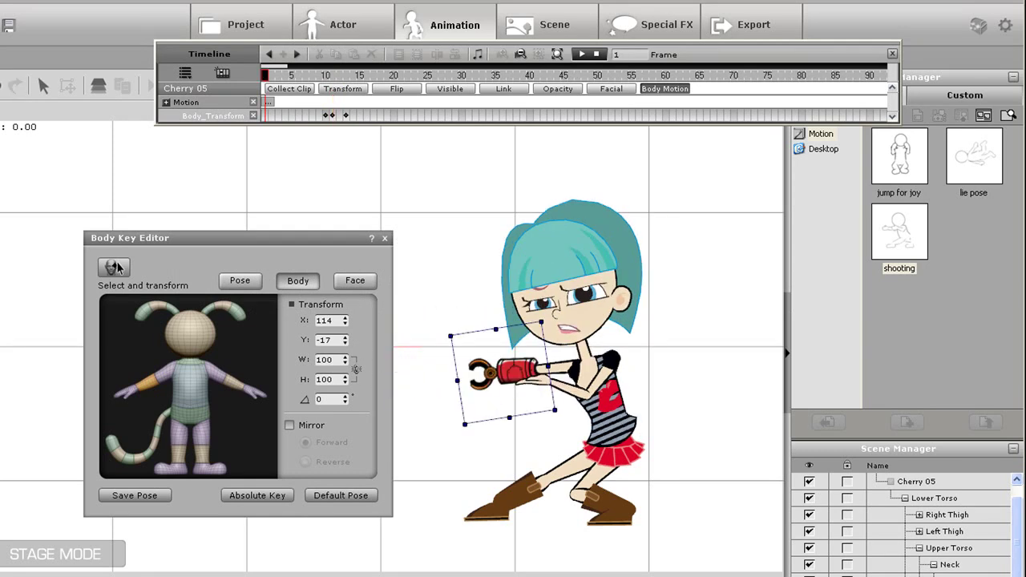
key(space)
At frame 12 fling the claw hand far off to the left and replay the animation
drag(371, 233, 917, 234)
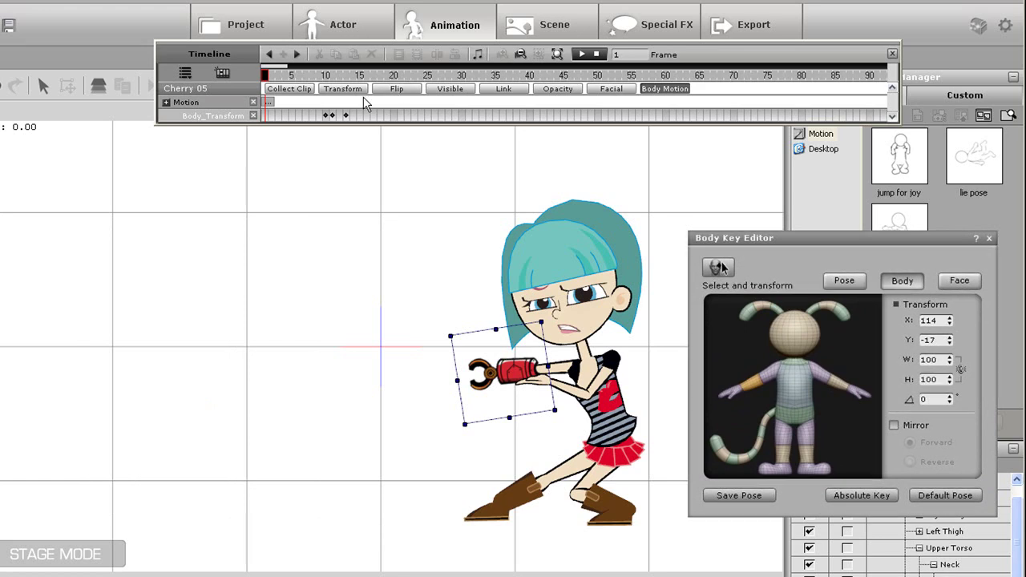
click(334, 116)
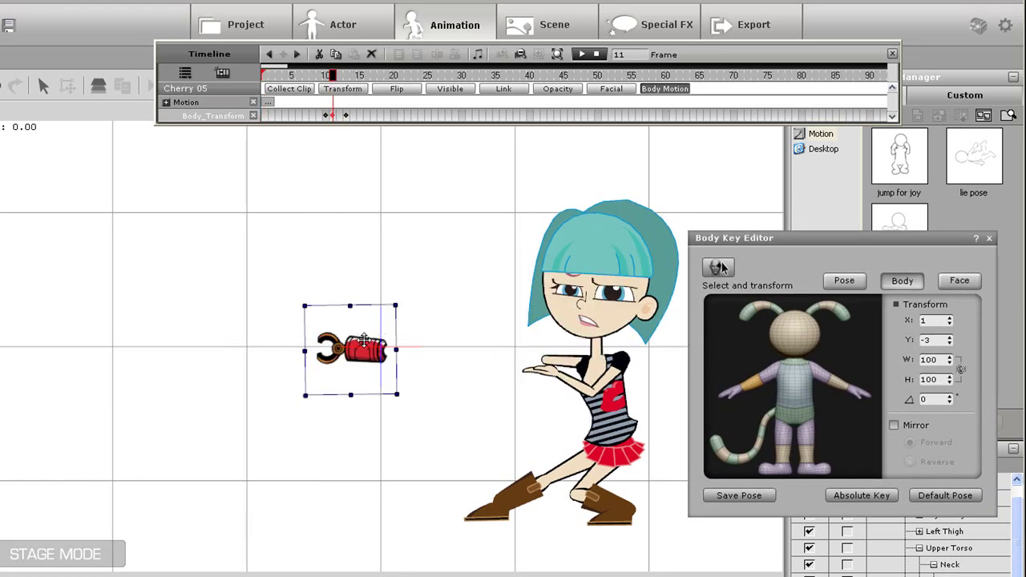
click(341, 118)
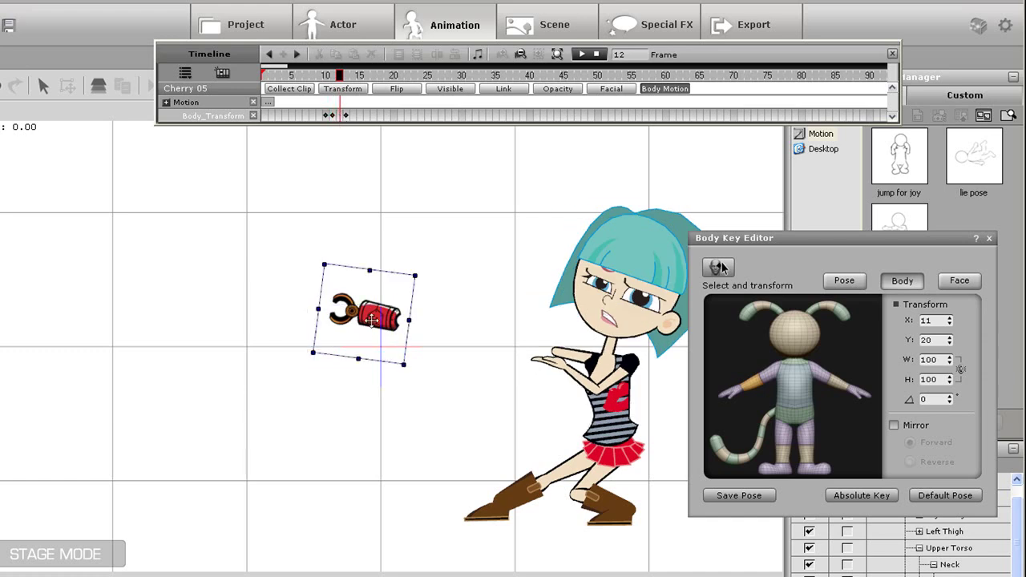
drag(371, 325, 0, 271)
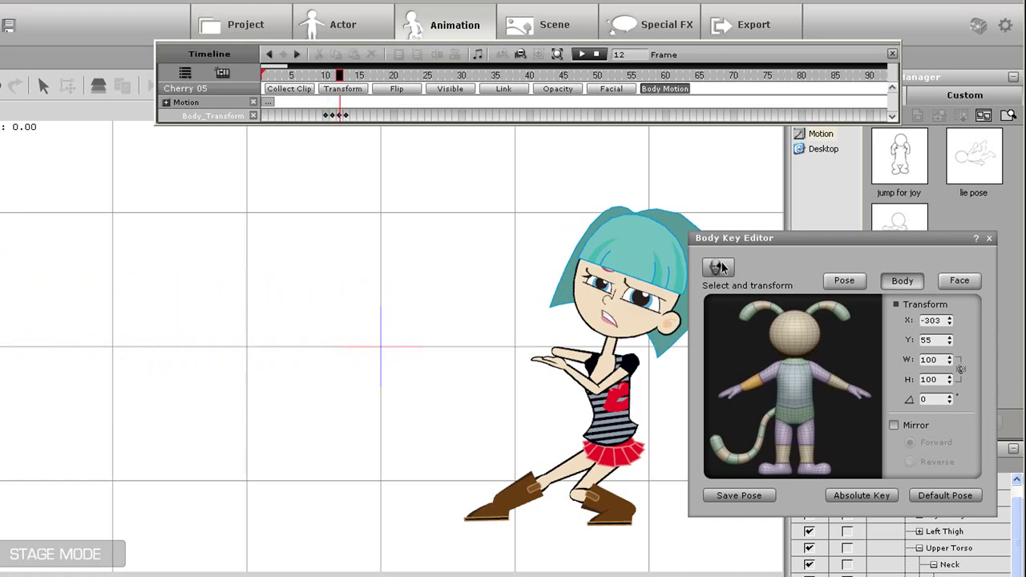
key(space)
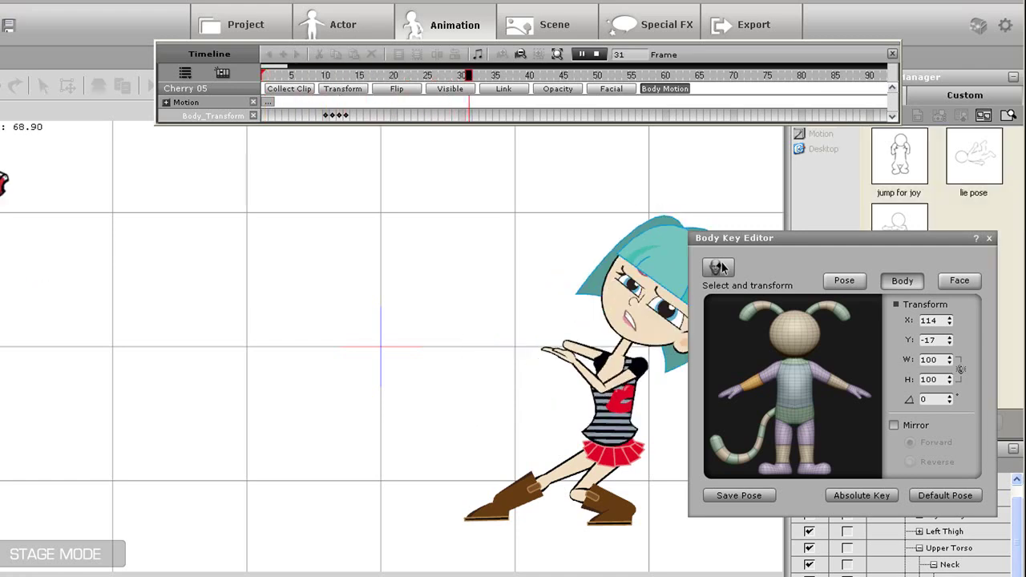
key(space)
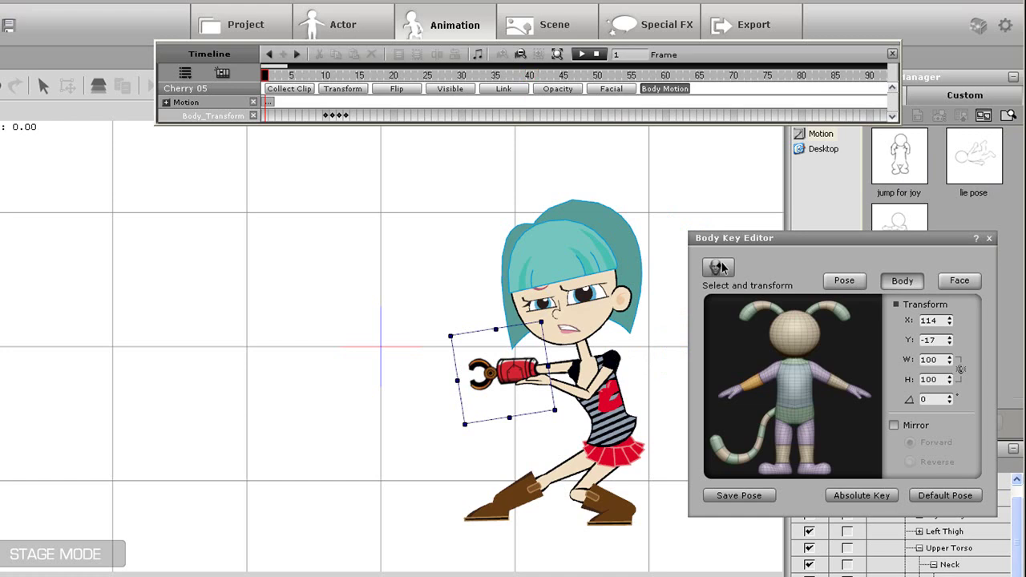
Retime the claw transform keys around frames 12–14 and preview the result
click(346, 116)
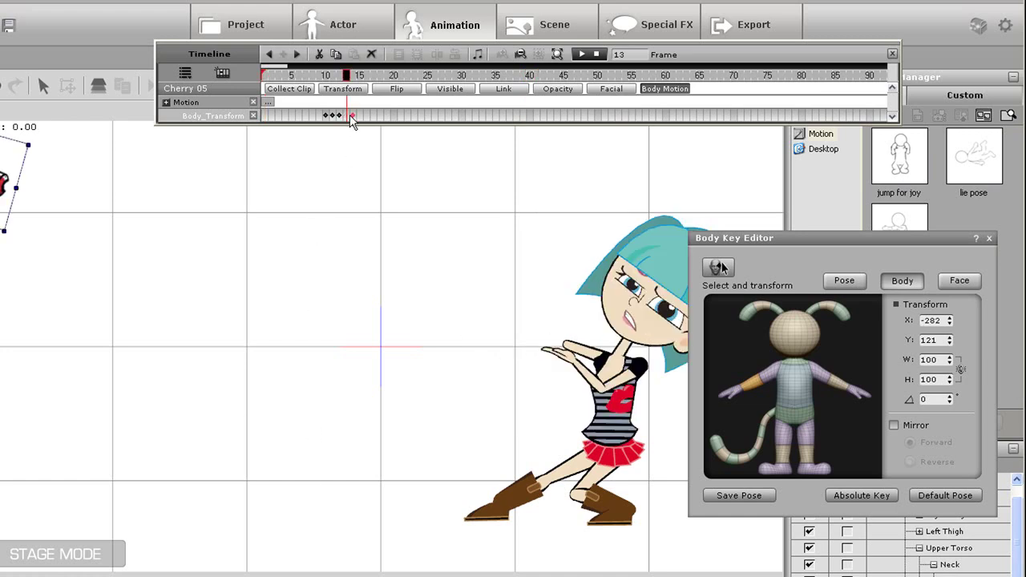
mouse_move(351, 116)
mouse_down()
mouse_move(366, 116)
mouse_move(353, 117)
mouse_up()
click(340, 117)
click(334, 116)
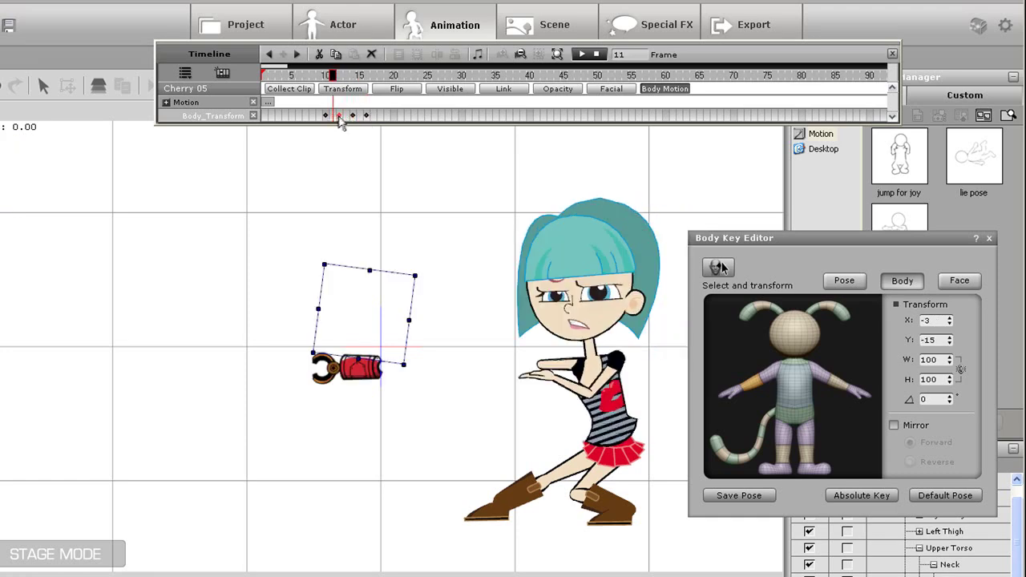
click(339, 116)
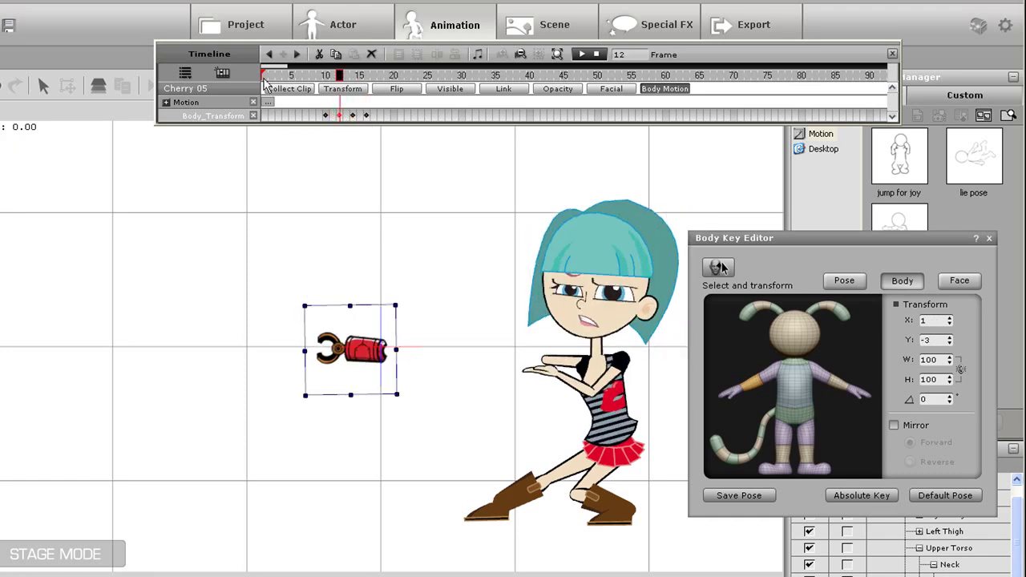
key(space)
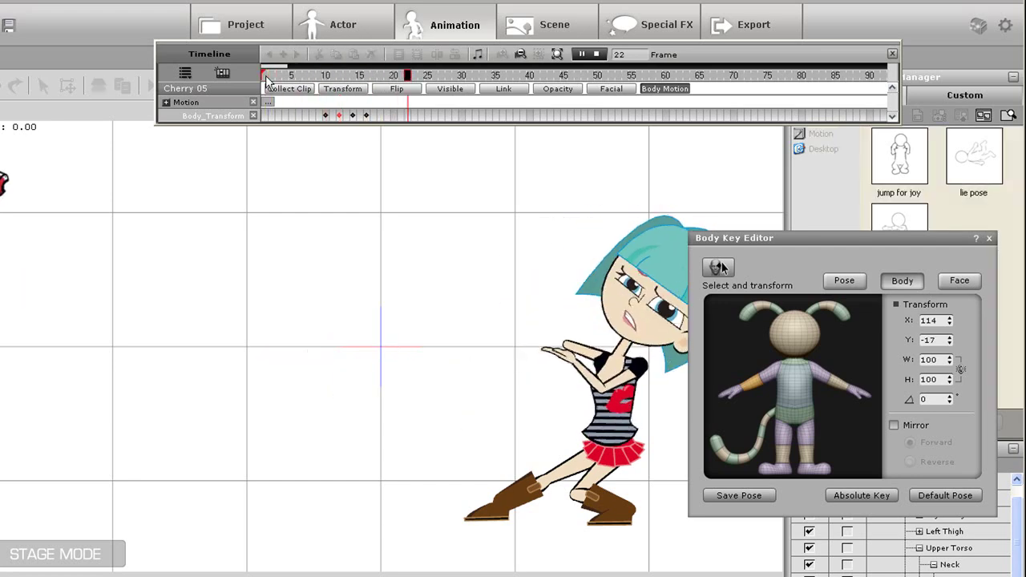
key(space)
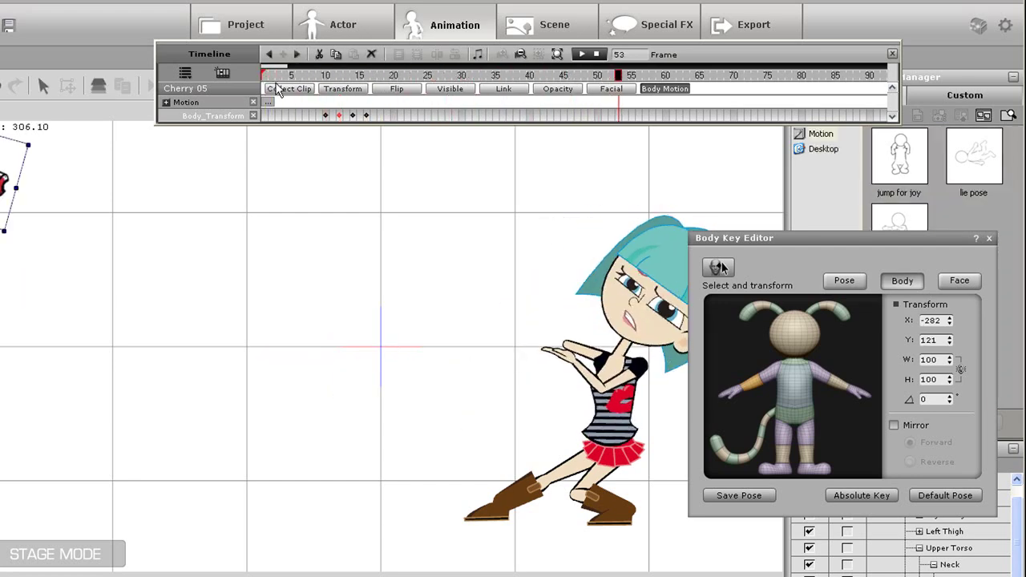